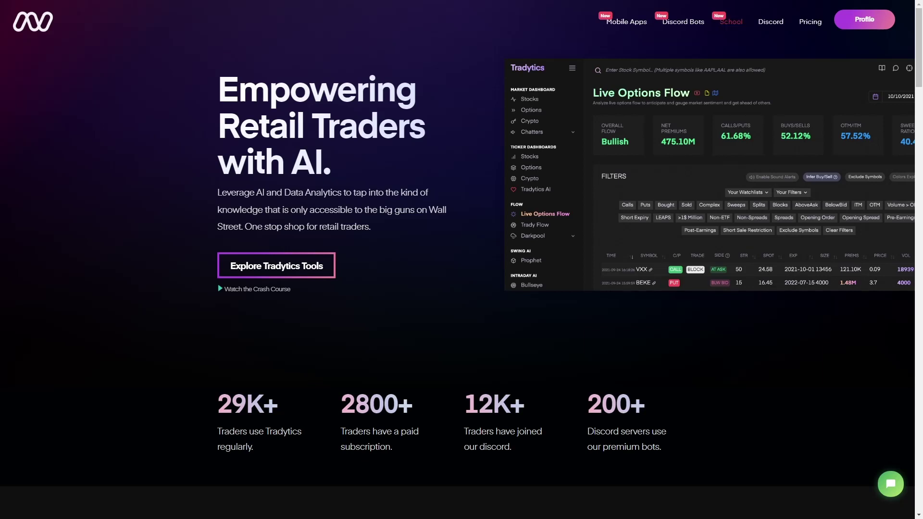
- Open the School curriculum and look over its title and lesson list
{"action": "left_click", "coordinate": [731, 21]}
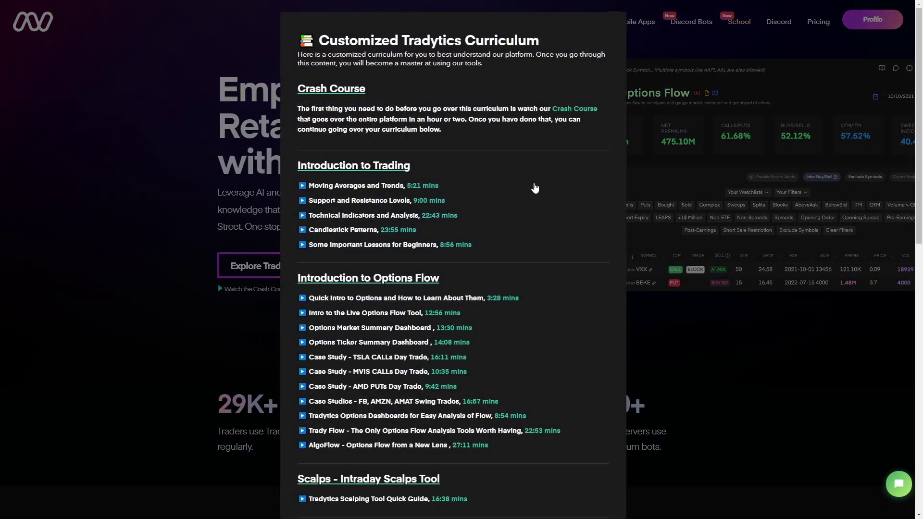
{"action": "scroll", "coordinate": [532, 186], "scroll_direction": "down", "scroll_amount": 3}
{"action": "scroll", "coordinate": [531, 185], "scroll_direction": "up", "scroll_amount": 3}
{"action": "left_click_drag", "start_coordinate": [316, 40], "coordinate": [542, 44]}
{"action": "left_click", "coordinate": [542, 44]}
{"action": "scroll", "coordinate": [584, 214], "scroll_direction": "down", "scroll_amount": 10}
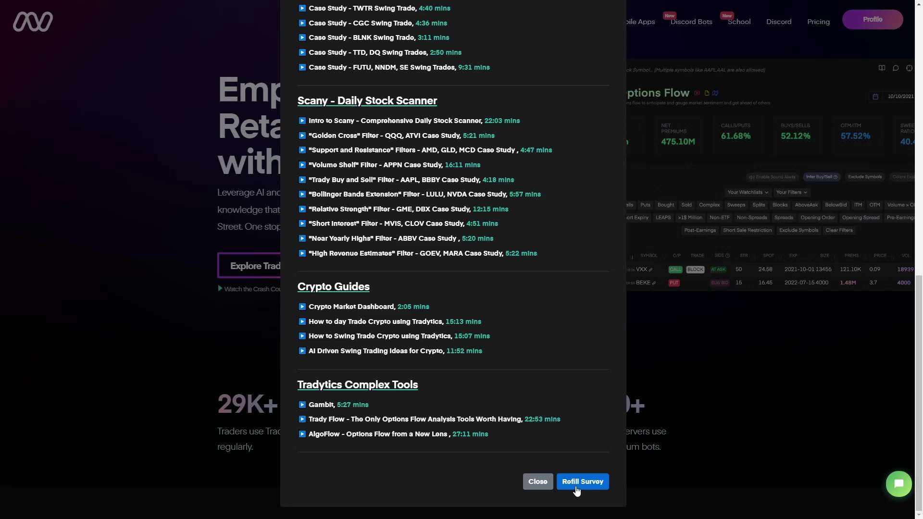
- Refill the survey as an options day trader, under 3 months' experience, $1000-5000 account, and submit
{"action": "left_click", "coordinate": [582, 481]}
{"action": "left_click", "coordinate": [398, 188]}
{"action": "left_click", "coordinate": [397, 233]}
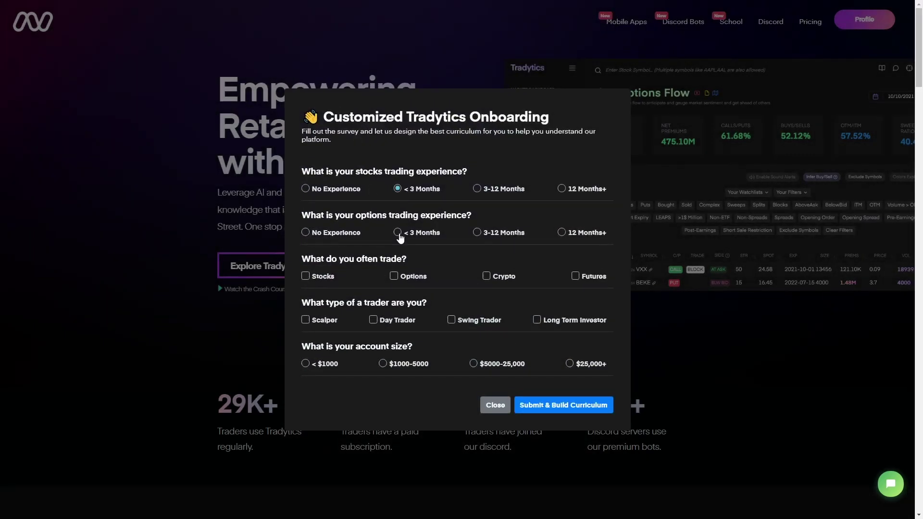
{"action": "left_click", "coordinate": [393, 275]}
{"action": "left_click", "coordinate": [373, 319]}
{"action": "left_click", "coordinate": [389, 364]}
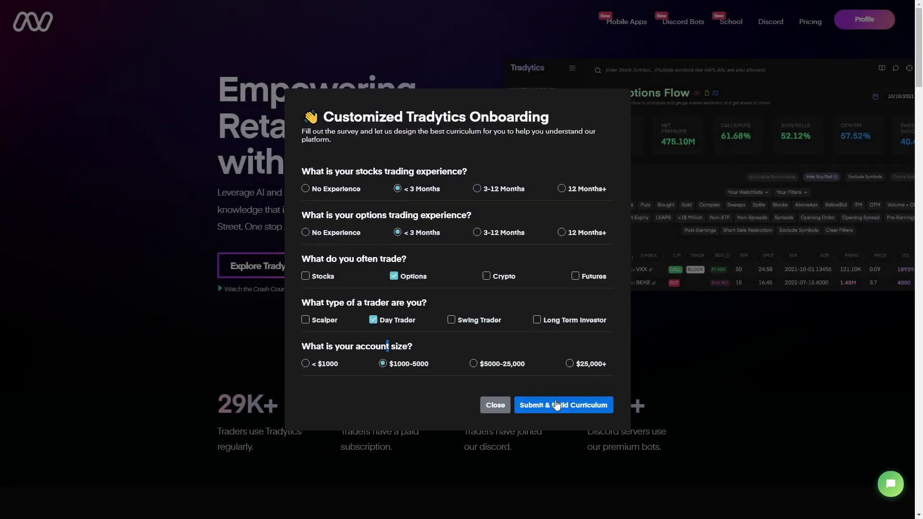
{"action": "left_click", "coordinate": [556, 405]}
- Scroll through the rebuilt curriculum to review its lessons
{"action": "scroll", "coordinate": [463, 223], "scroll_direction": "down", "scroll_amount": 5}
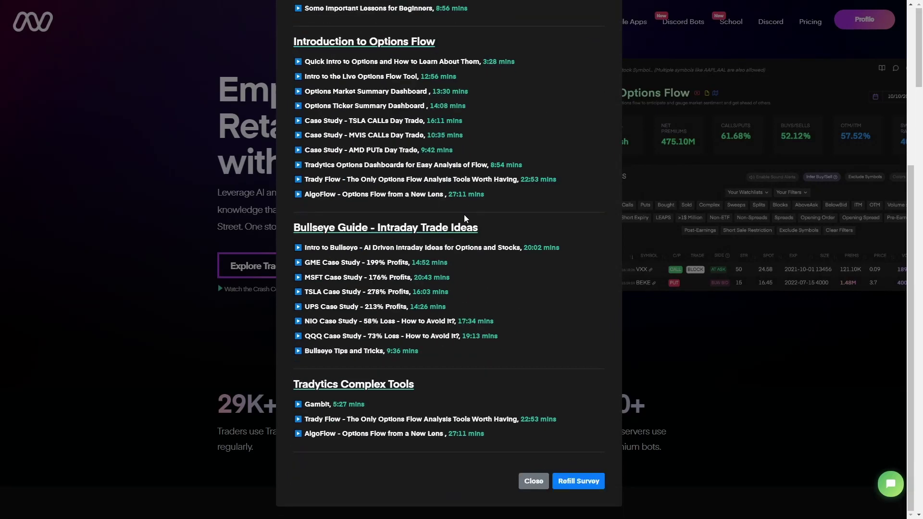
{"action": "scroll", "coordinate": [464, 215], "scroll_direction": "up", "scroll_amount": 5}
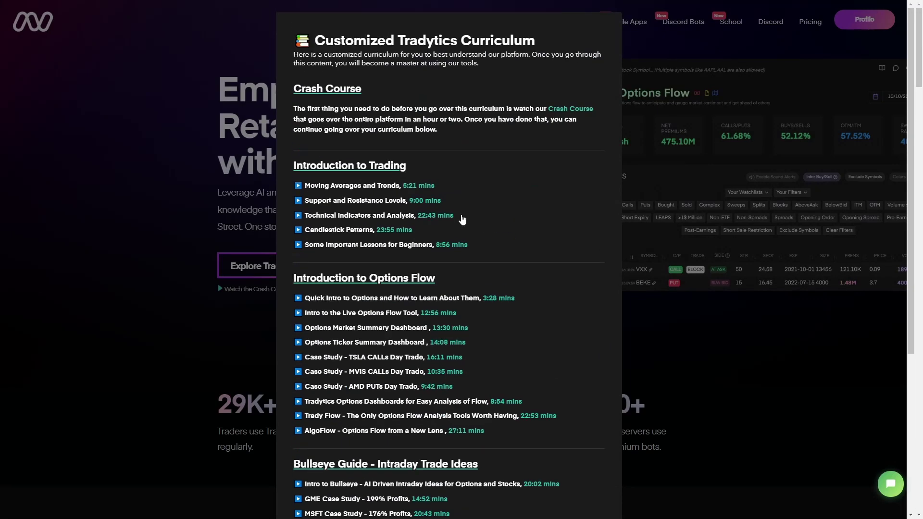
{"action": "scroll", "coordinate": [483, 210], "scroll_direction": "down", "scroll_amount": 3}
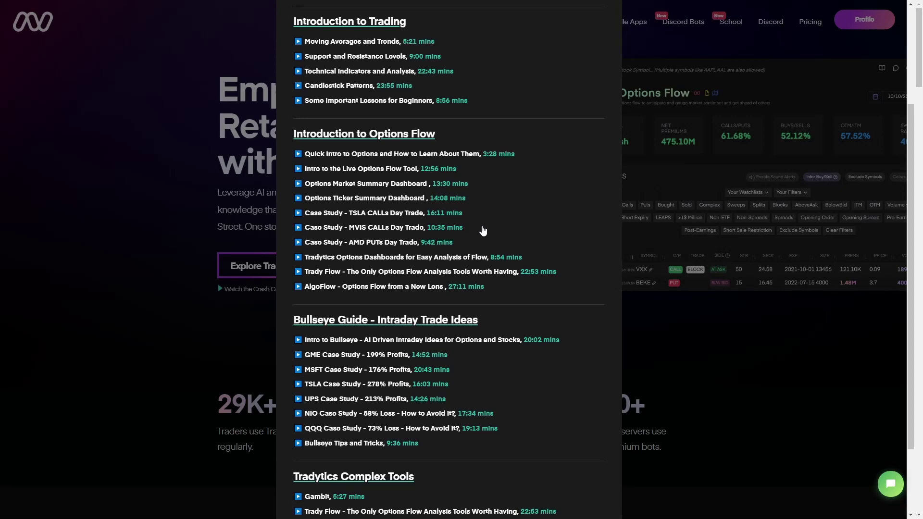
{"action": "scroll", "coordinate": [560, 272], "scroll_direction": "up", "scroll_amount": 2}
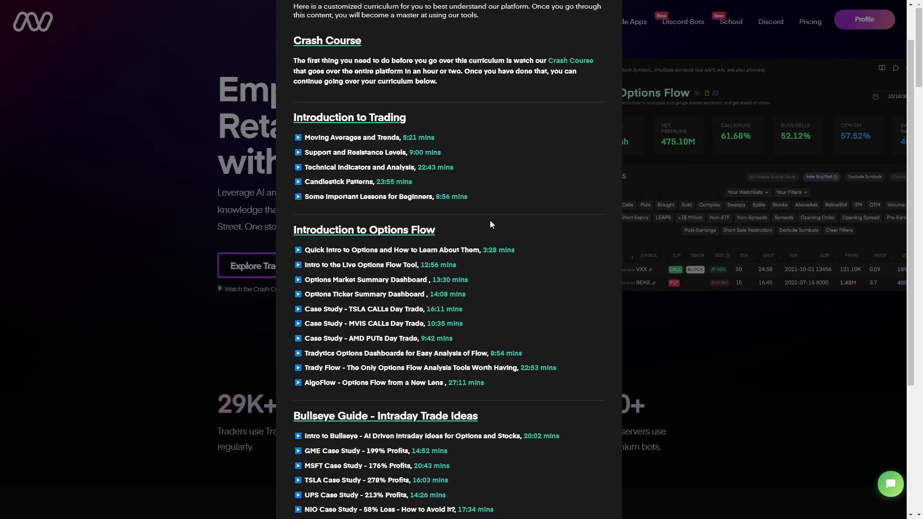
{"action": "scroll", "coordinate": [491, 220], "scroll_direction": "down", "scroll_amount": 2}
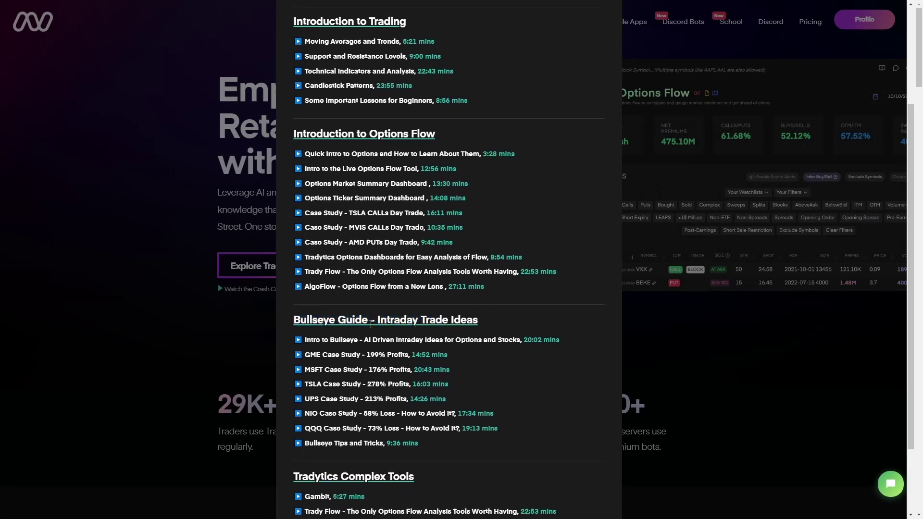
{"action": "scroll", "coordinate": [302, 318], "scroll_direction": "up", "scroll_amount": 3}
{"action": "scroll", "coordinate": [330, 217], "scroll_direction": "down", "scroll_amount": 5}
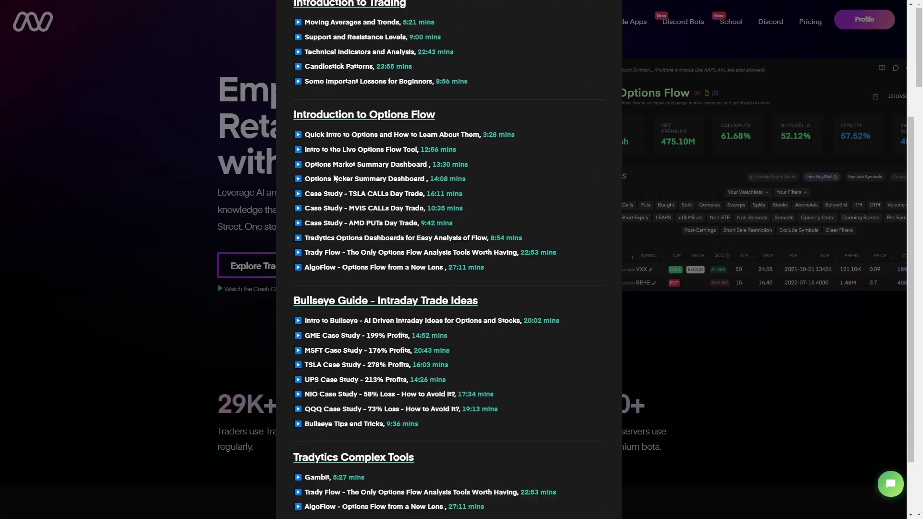
- Close the curriculum overlay and open the Stock Market Summary via Explore Tradytics Tools
{"action": "left_click", "coordinate": [688, 350]}
{"action": "scroll", "coordinate": [688, 349], "scroll_direction": "up", "scroll_amount": 2}
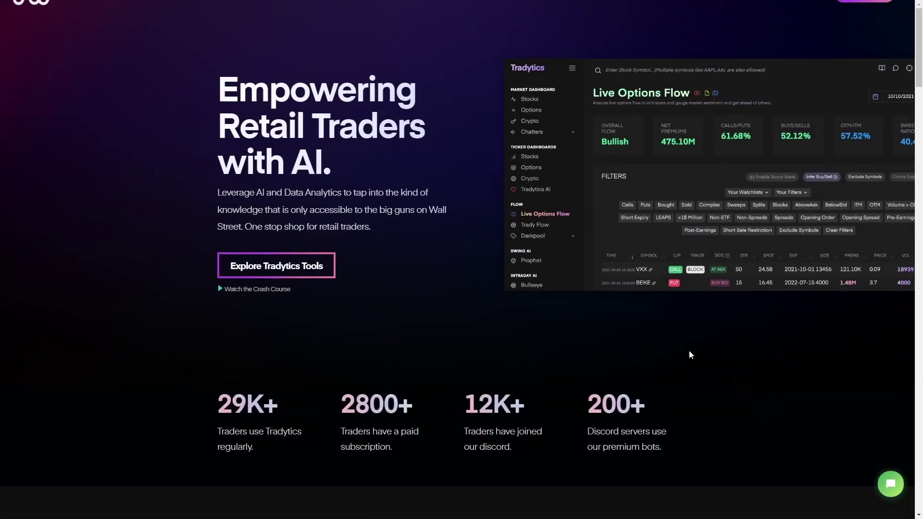
{"action": "left_click", "coordinate": [289, 269]}
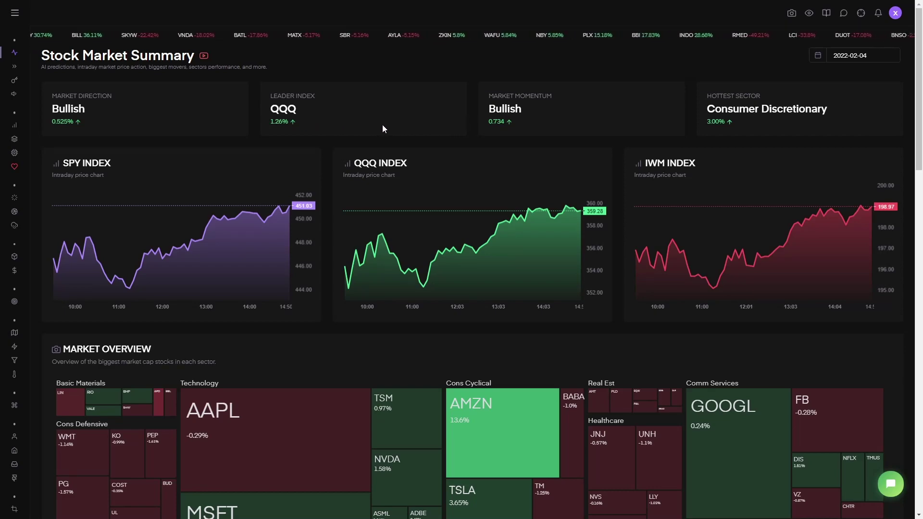
{"action": "scroll", "coordinate": [191, 122], "scroll_direction": "down", "scroll_amount": 4}
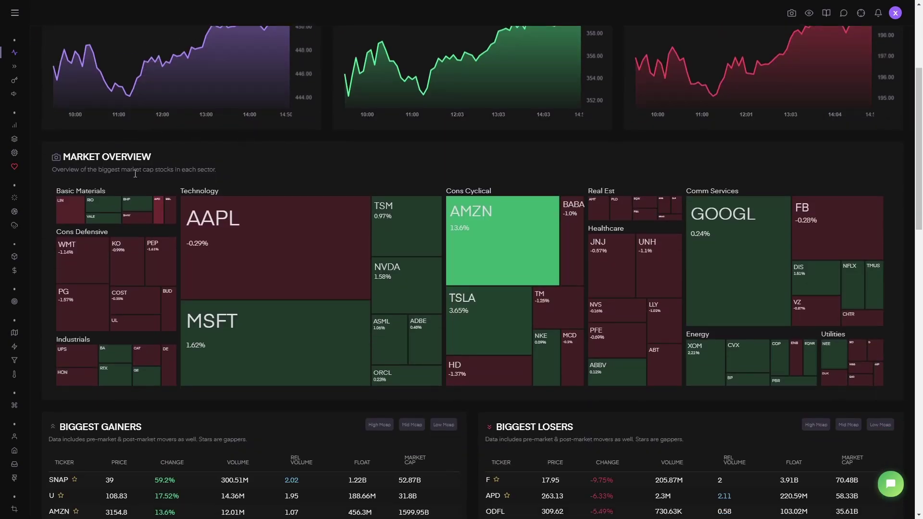
{"action": "scroll", "coordinate": [229, 157], "scroll_direction": "down", "scroll_amount": 6}
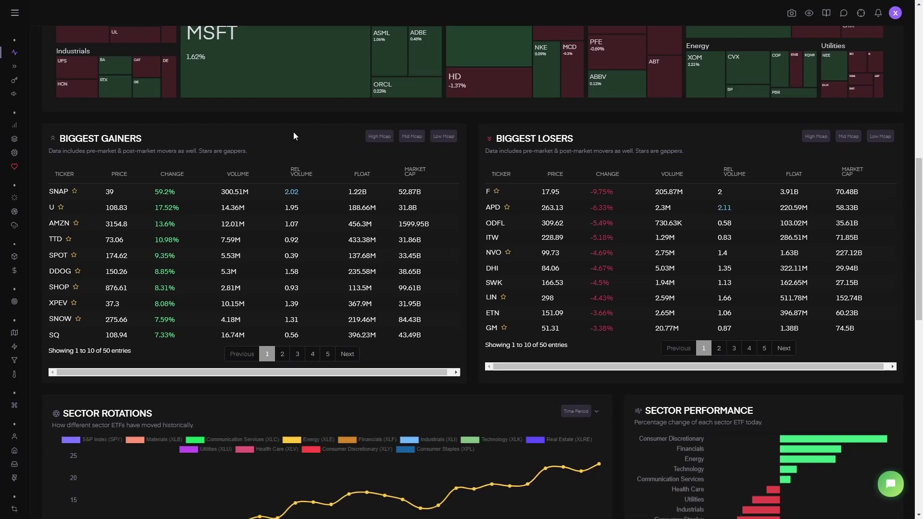
{"action": "scroll", "coordinate": [288, 144], "scroll_direction": "down", "scroll_amount": 5}
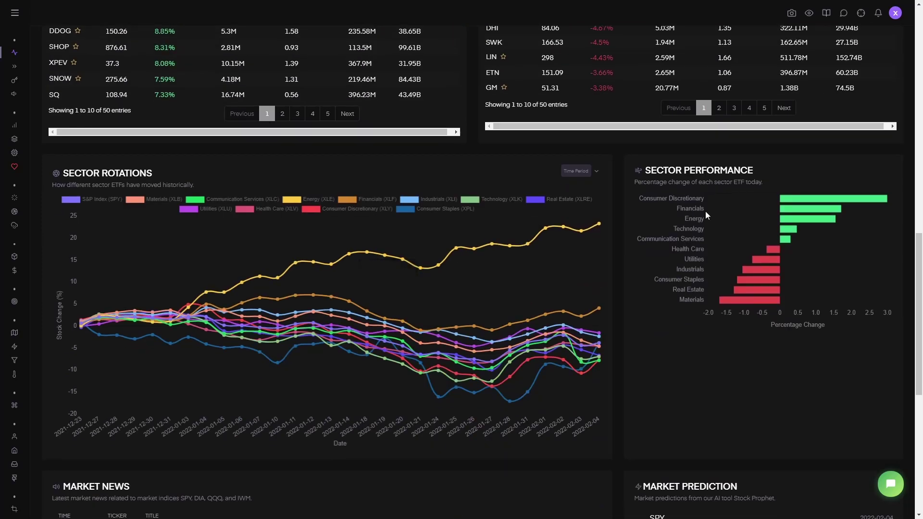
{"action": "scroll", "coordinate": [625, 232], "scroll_direction": "down", "scroll_amount": 4}
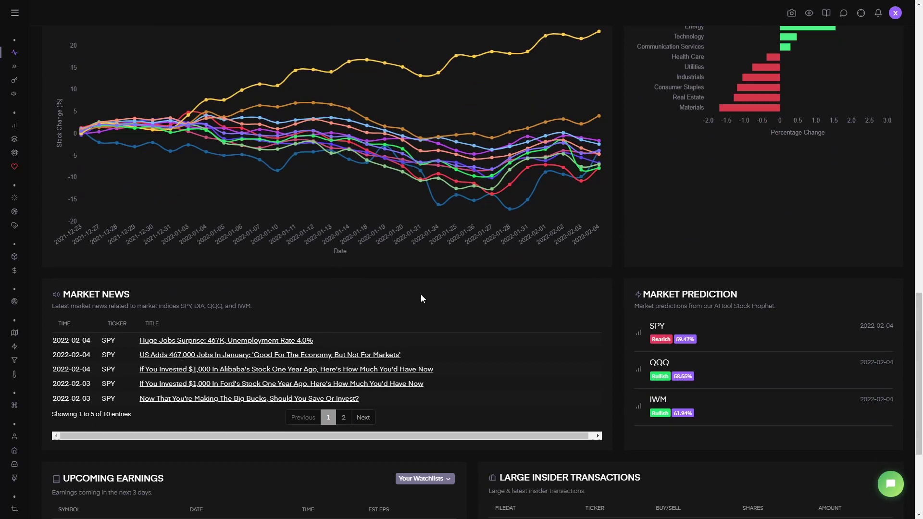
{"action": "scroll", "coordinate": [658, 295], "scroll_direction": "down", "scroll_amount": 4}
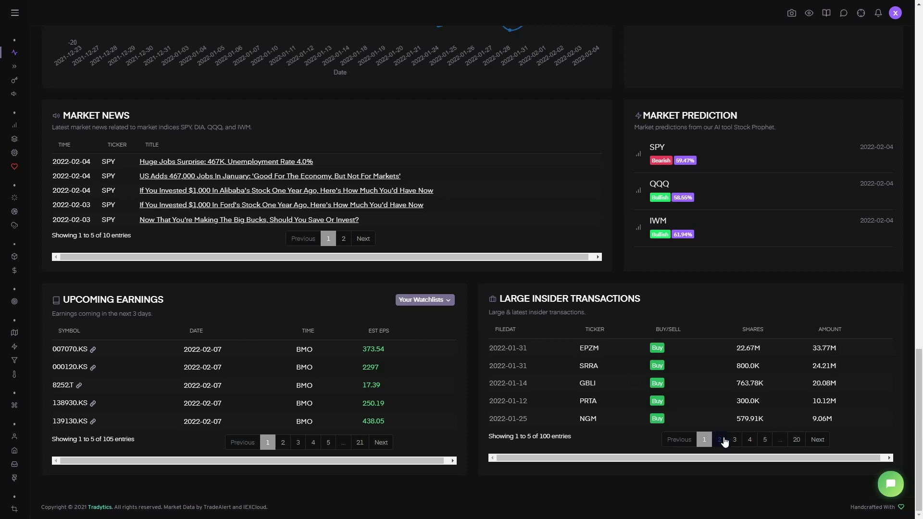
{"action": "scroll", "coordinate": [142, 294], "scroll_direction": "up", "scroll_amount": 20}
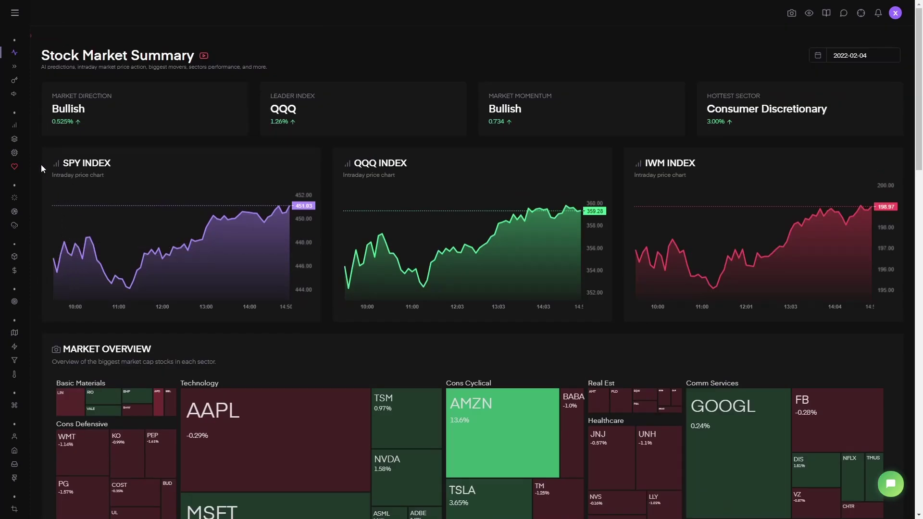
{"action": "mouse_move", "coordinate": [27, 80]}
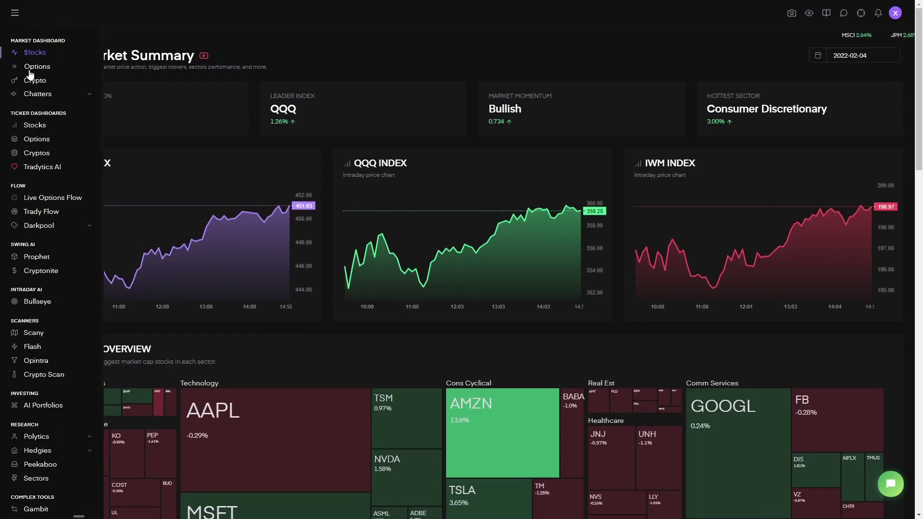
- Open Market Dashboard > Options and browse the SPY and QQQ intraday premium charts
{"action": "left_click", "coordinate": [29, 70]}
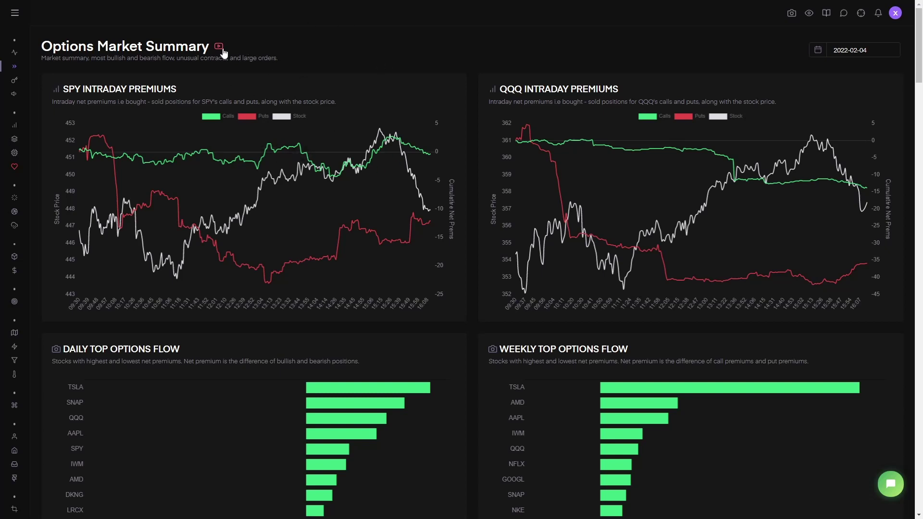
{"action": "scroll", "coordinate": [298, 101], "scroll_direction": "down", "scroll_amount": 5}
{"action": "scroll", "coordinate": [256, 97], "scroll_direction": "up", "scroll_amount": 5}
{"action": "scroll", "coordinate": [460, 165], "scroll_direction": "down", "scroll_amount": 5}
{"action": "scroll", "coordinate": [471, 142], "scroll_direction": "up", "scroll_amount": 5}
{"action": "scroll", "coordinate": [471, 138], "scroll_direction": "down", "scroll_amount": 1}
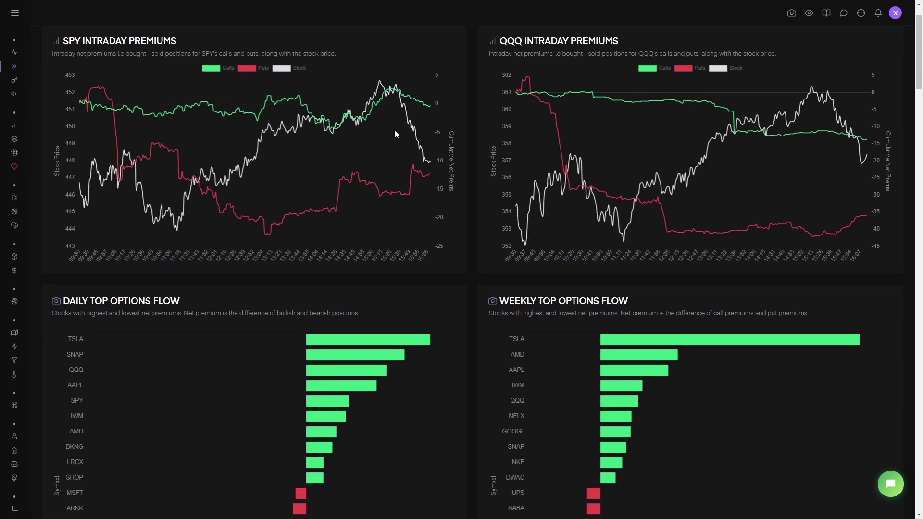
{"action": "scroll", "coordinate": [456, 144], "scroll_direction": "up", "scroll_amount": 1}
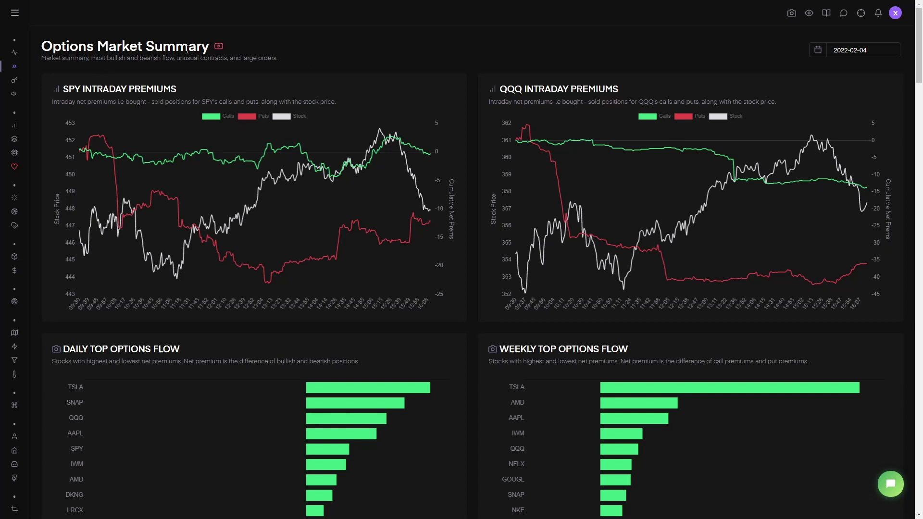
{"action": "left_click_drag", "start_coordinate": [61, 89], "coordinate": [77, 90]}
{"action": "left_click", "coordinate": [78, 90]}
{"action": "scroll", "coordinate": [452, 99], "scroll_direction": "down", "scroll_amount": 2}
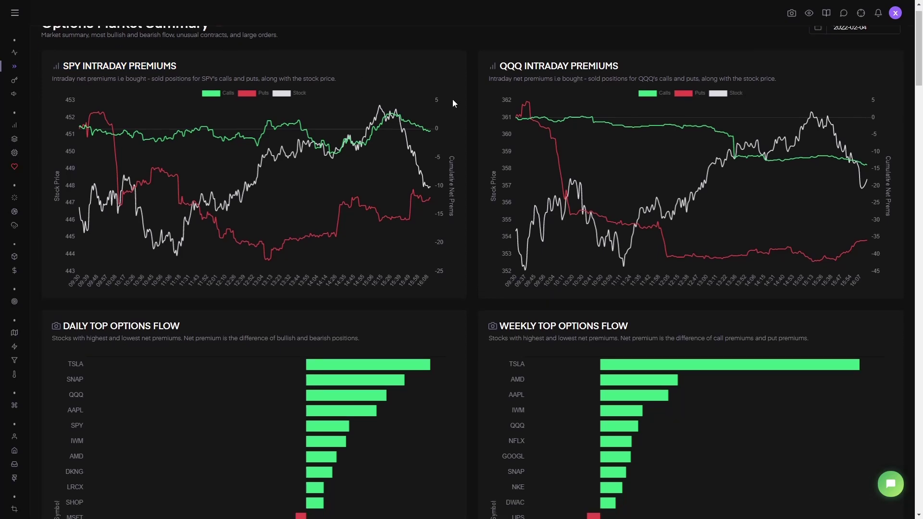
{"action": "scroll", "coordinate": [471, 113], "scroll_direction": "up", "scroll_amount": 1}
{"action": "scroll", "coordinate": [475, 108], "scroll_direction": "up", "scroll_amount": 1}
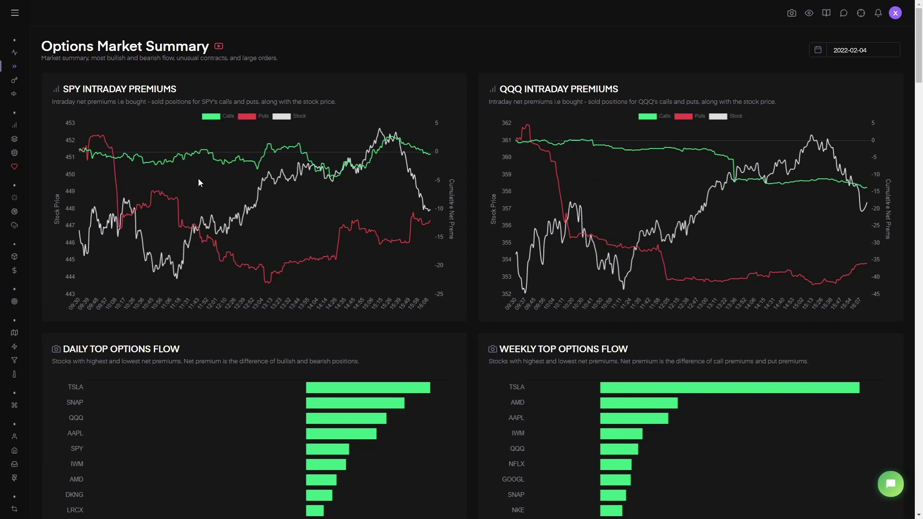
{"action": "scroll", "coordinate": [198, 178], "scroll_direction": "down", "scroll_amount": 5}
{"action": "scroll", "coordinate": [370, 248], "scroll_direction": "down", "scroll_amount": 20}
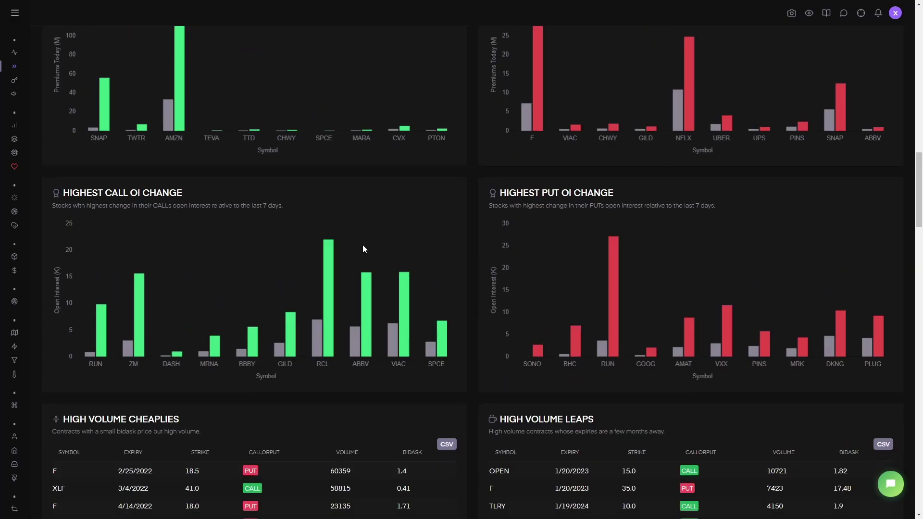
{"action": "scroll", "coordinate": [362, 244], "scroll_direction": "down", "scroll_amount": 11}
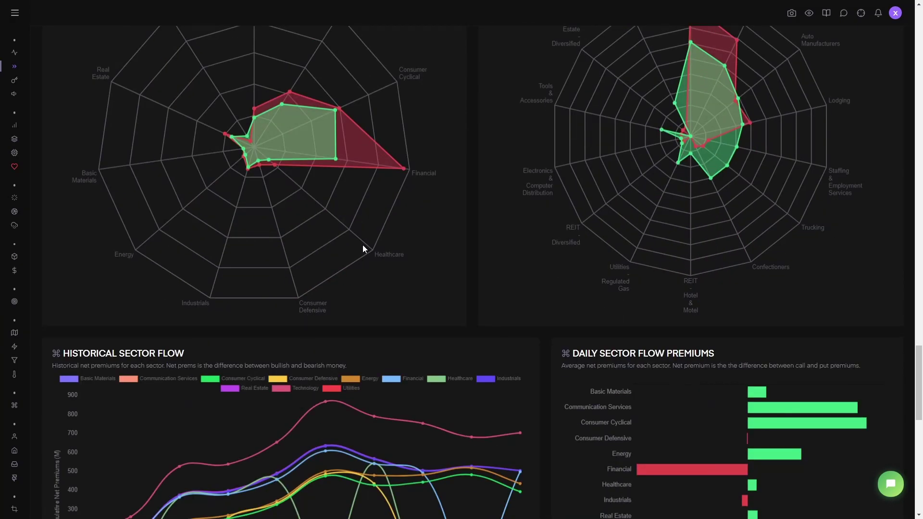
{"action": "scroll", "coordinate": [205, 214], "scroll_direction": "up", "scroll_amount": 3}
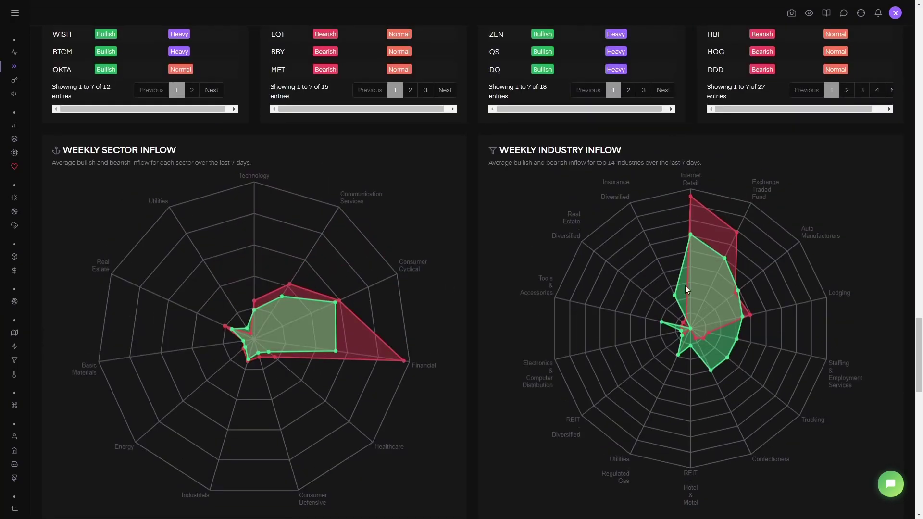
{"action": "scroll", "coordinate": [524, 288], "scroll_direction": "down", "scroll_amount": 9}
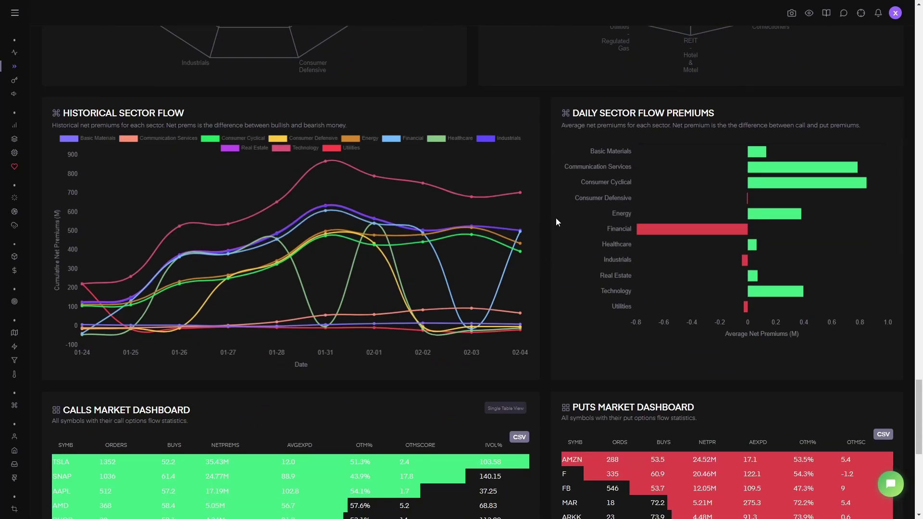
{"action": "scroll", "coordinate": [596, 198], "scroll_direction": "down", "scroll_amount": 6}
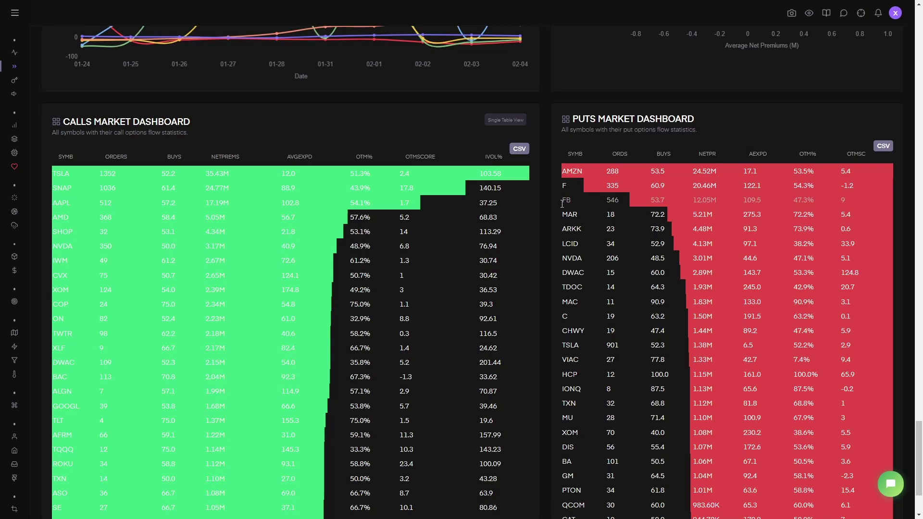
{"action": "scroll", "coordinate": [309, 179], "scroll_direction": "down", "scroll_amount": 3}
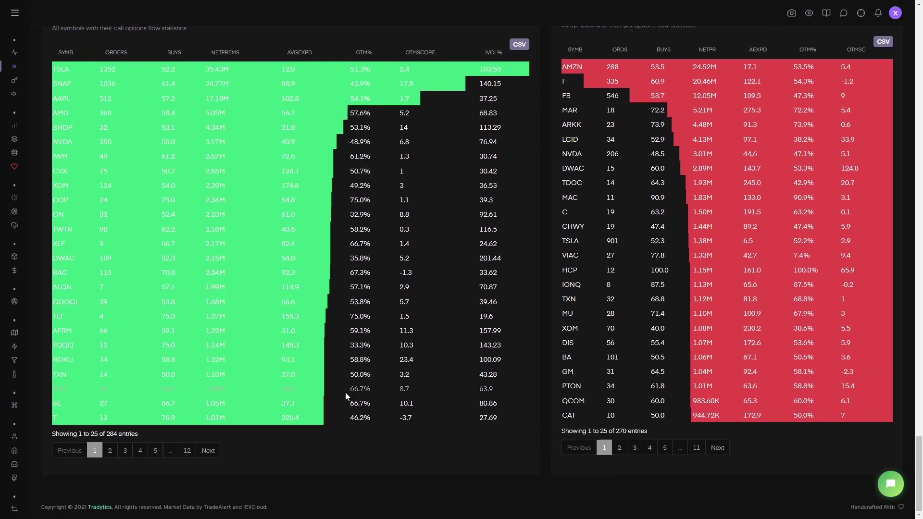
{"action": "scroll", "coordinate": [702, 136], "scroll_direction": "up", "scroll_amount": 3}
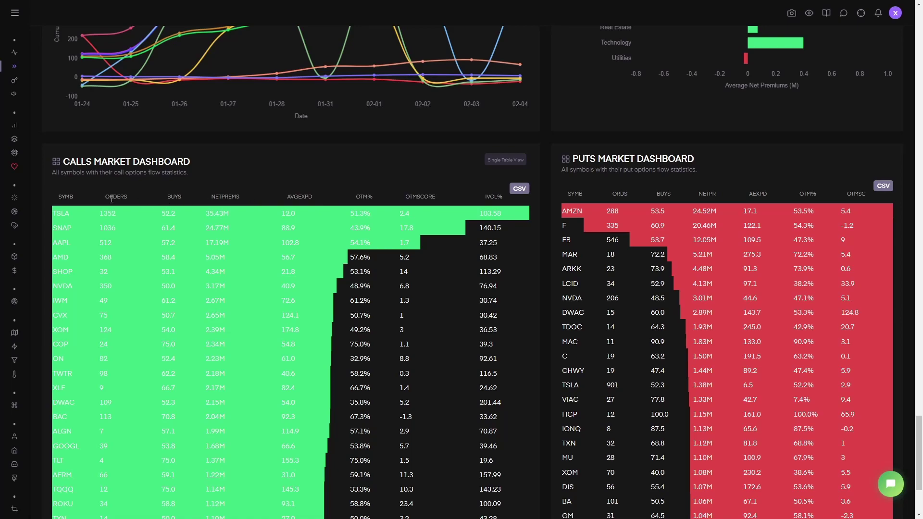
{"action": "scroll", "coordinate": [223, 199], "scroll_direction": "up", "scroll_amount": 15}
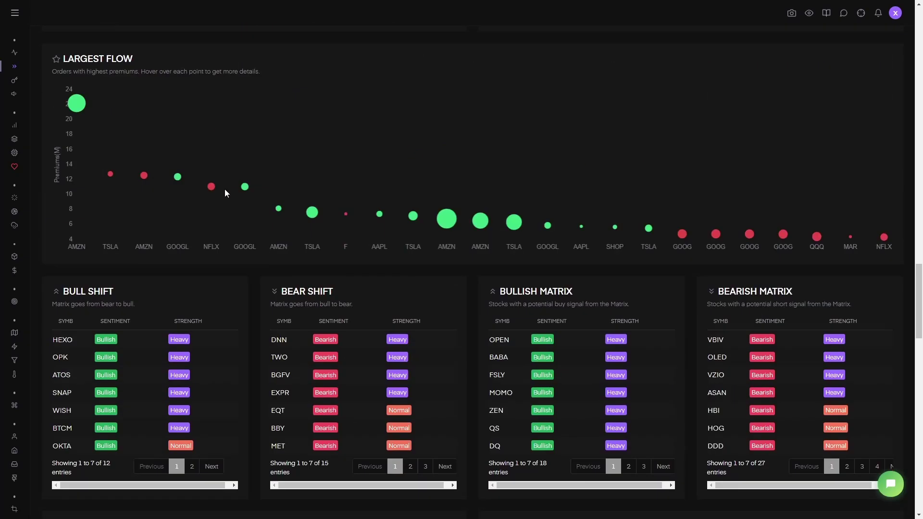
{"action": "scroll", "coordinate": [225, 192], "scroll_direction": "up", "scroll_amount": 15}
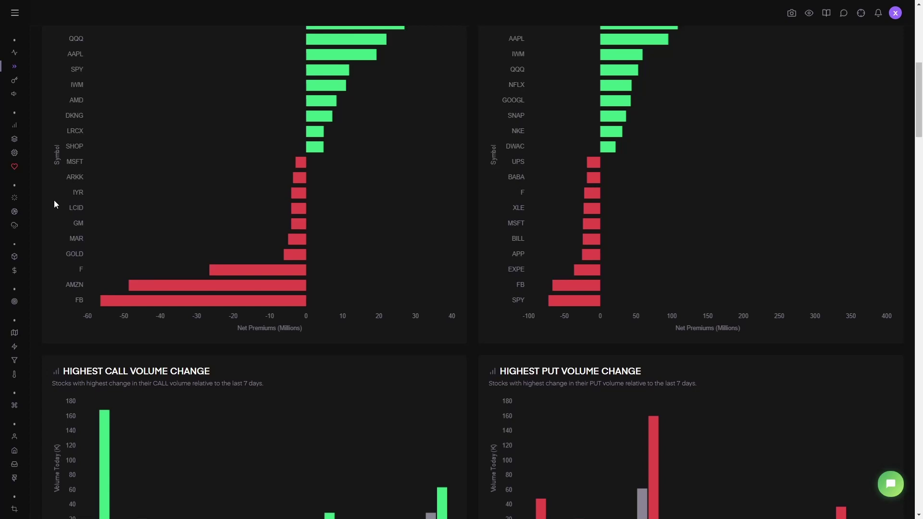
{"action": "mouse_move", "coordinate": [35, 93]}
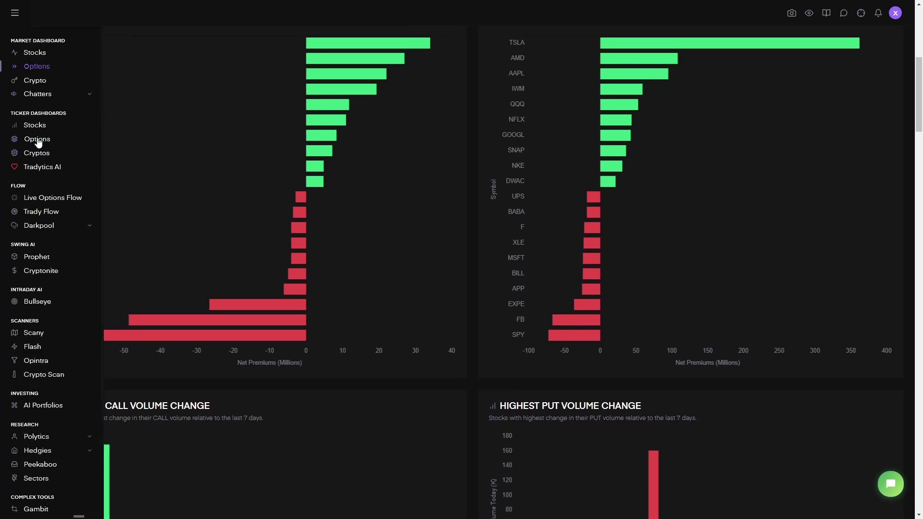
- Open the Crypto dashboard, scroll through trending coins and news, then expand Chatters
{"action": "left_click", "coordinate": [36, 81]}
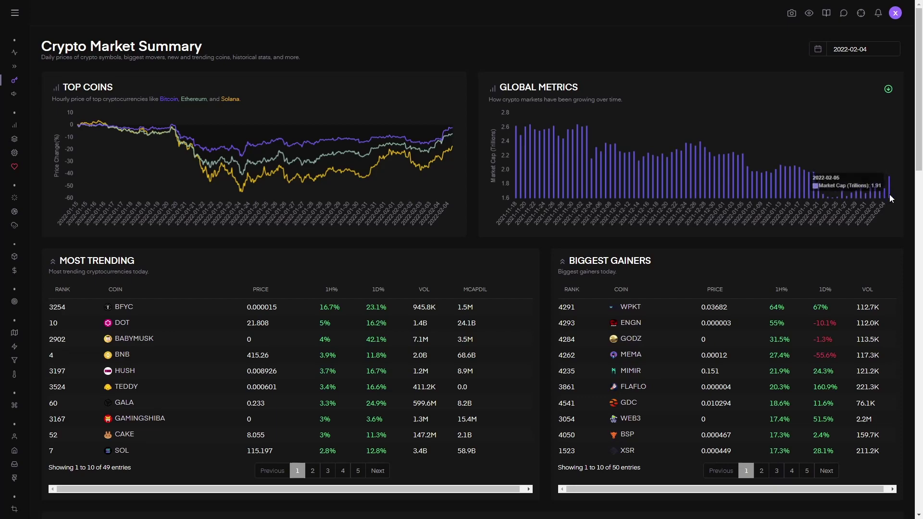
{"action": "scroll", "coordinate": [639, 210], "scroll_direction": "down", "scroll_amount": 7}
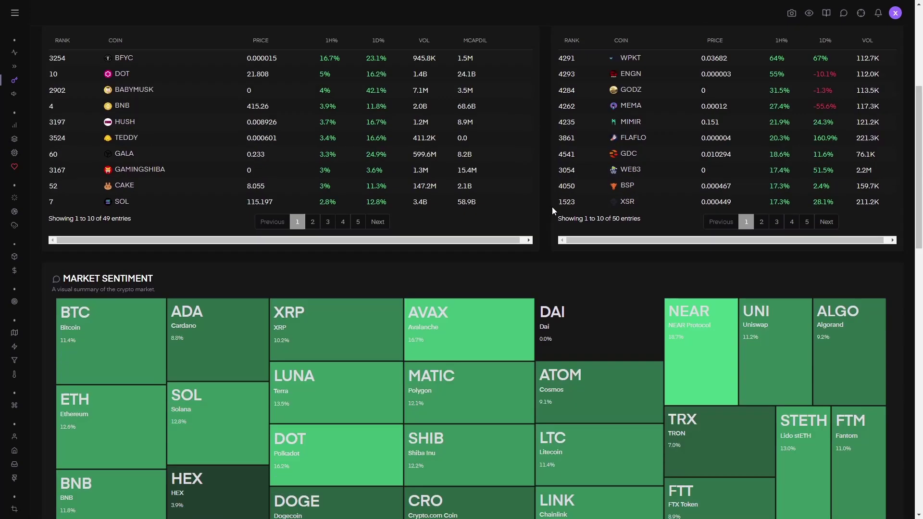
{"action": "scroll", "coordinate": [552, 204], "scroll_direction": "down", "scroll_amount": 6}
{"action": "scroll", "coordinate": [497, 206], "scroll_direction": "up", "scroll_amount": 3}
{"action": "scroll", "coordinate": [497, 206], "scroll_direction": "down", "scroll_amount": 12}
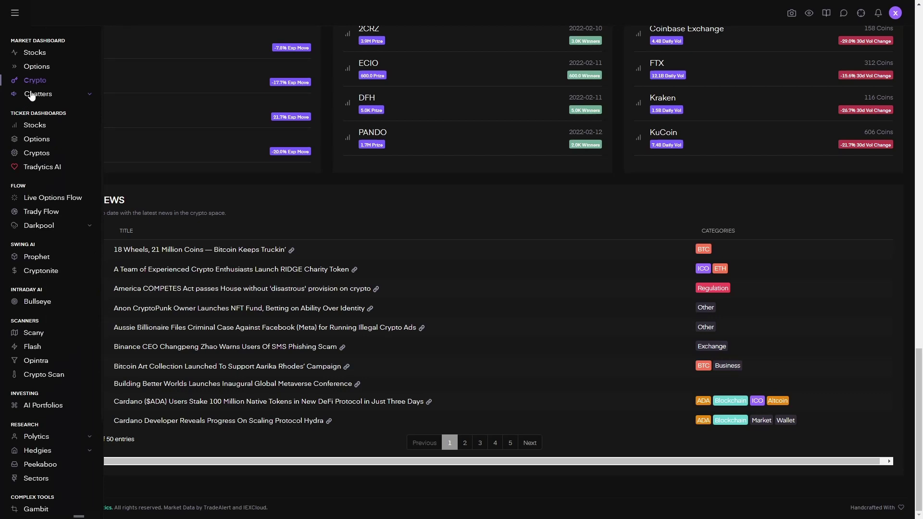
{"action": "left_click", "coordinate": [38, 93]}
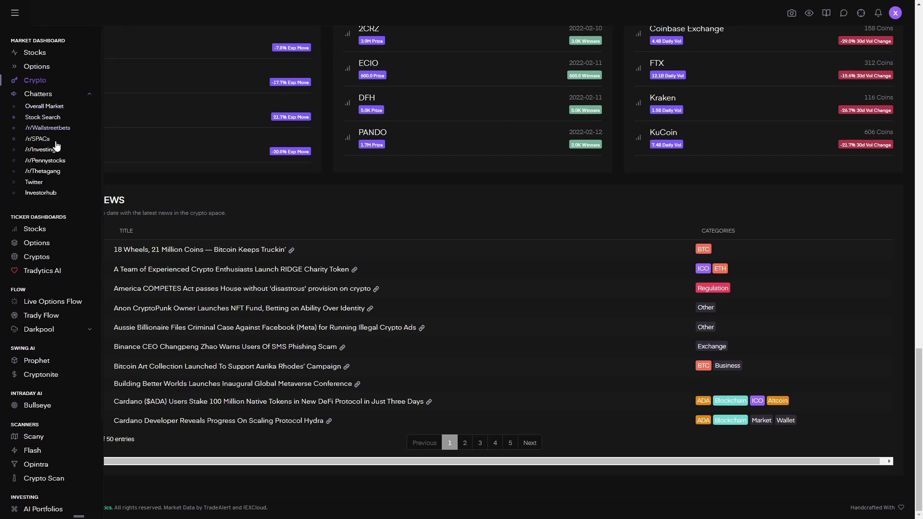
- Collapse Chatters and load the TSLA Options Summary by searching TSLA
{"action": "left_click", "coordinate": [57, 95]}
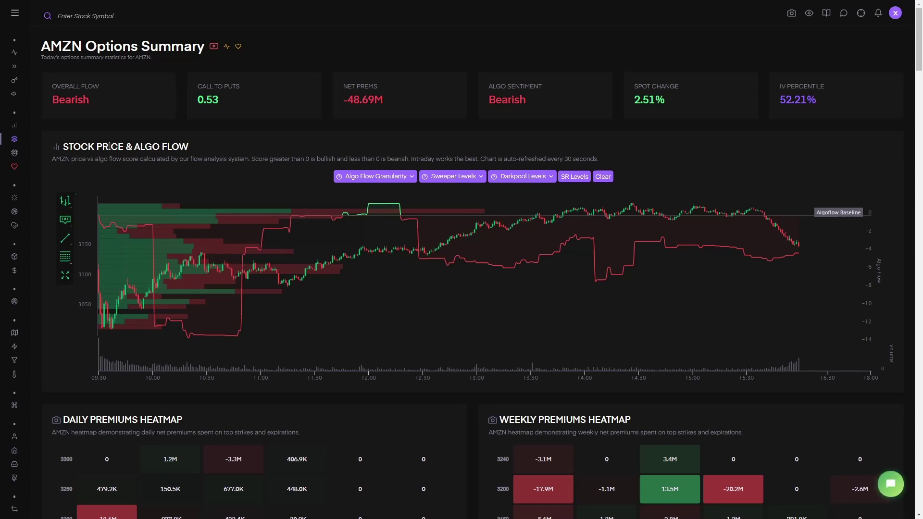
{"action": "left_click", "coordinate": [394, 177]}
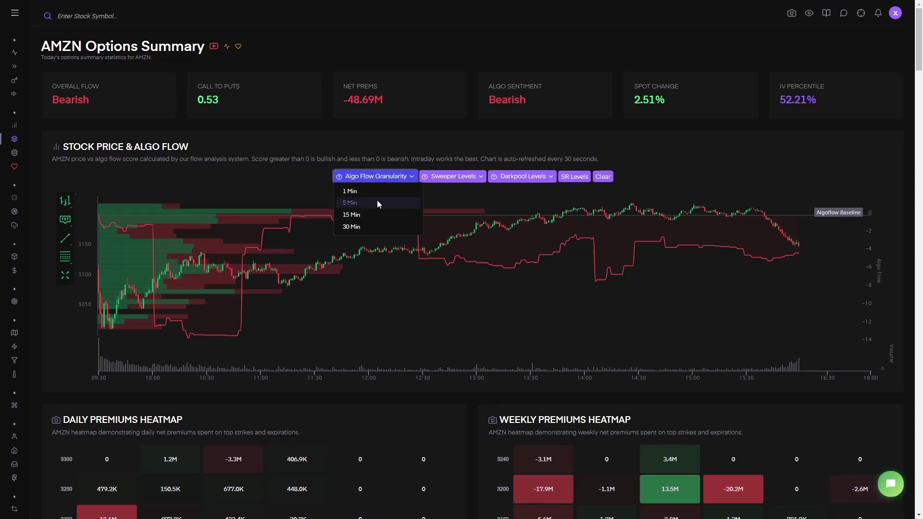
{"action": "left_click", "coordinate": [97, 12]}
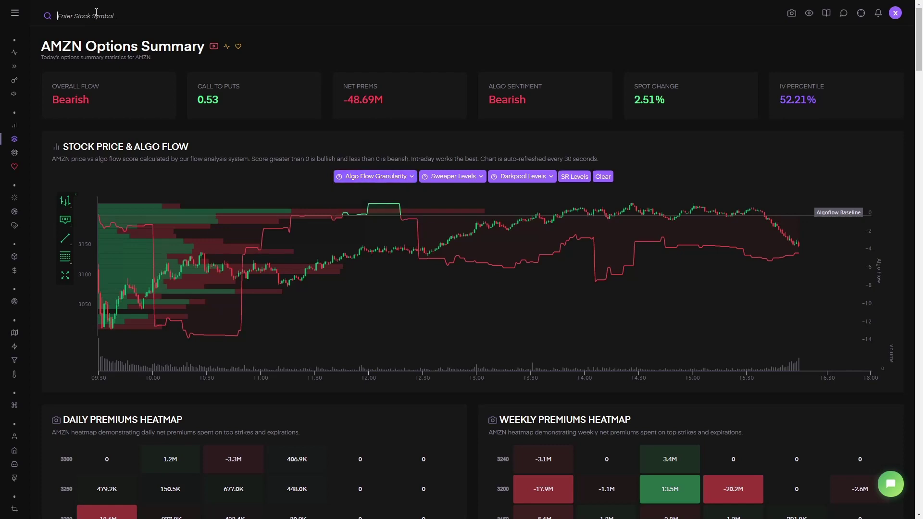
{"action": "type", "text": "TSLA"}
{"action": "key", "text": "Return"}
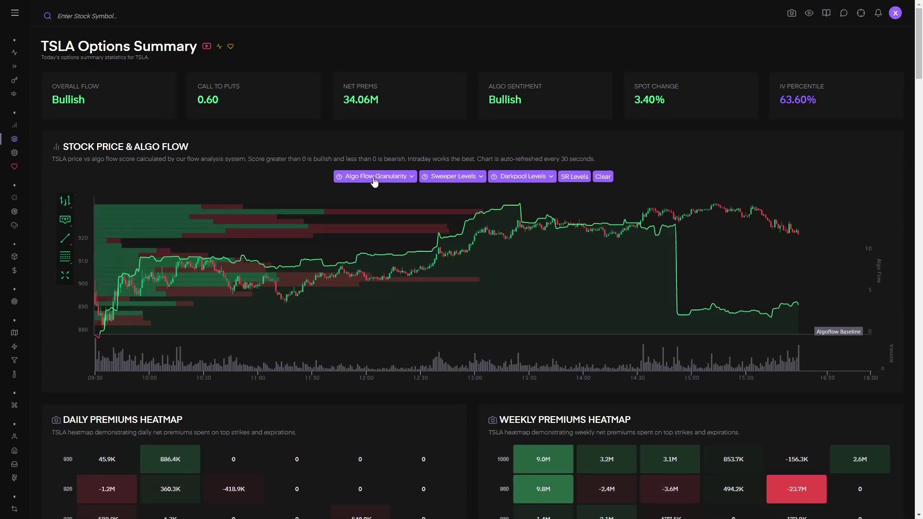
- Load the QQQ Options Summary and set Algo Flow Granularity to a coarser multi-day interval
{"action": "left_click", "coordinate": [230, 17]}
{"action": "type", "text": "qqq"}
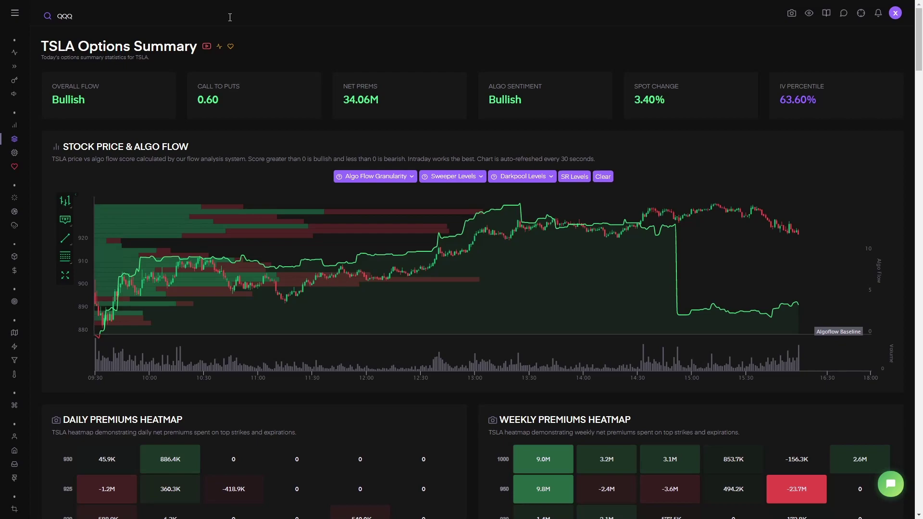
{"action": "key", "text": "Return"}
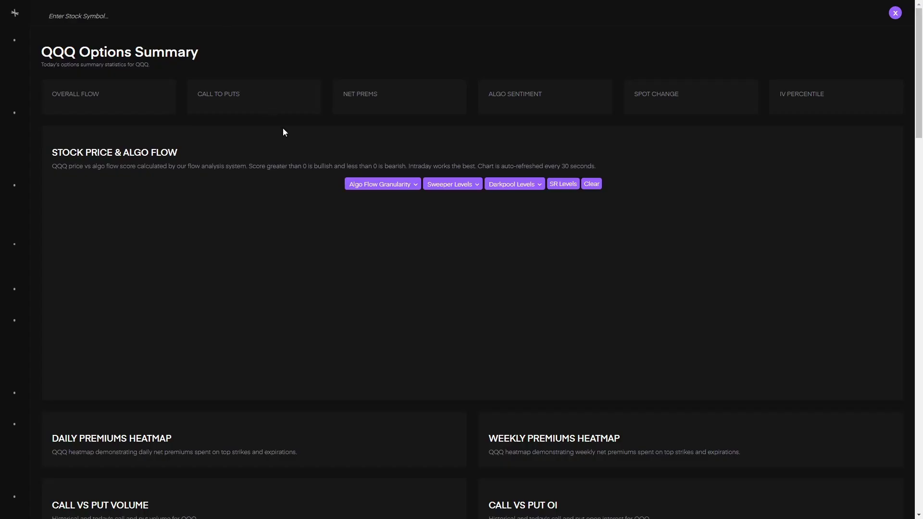
{"action": "left_click", "coordinate": [371, 177]}
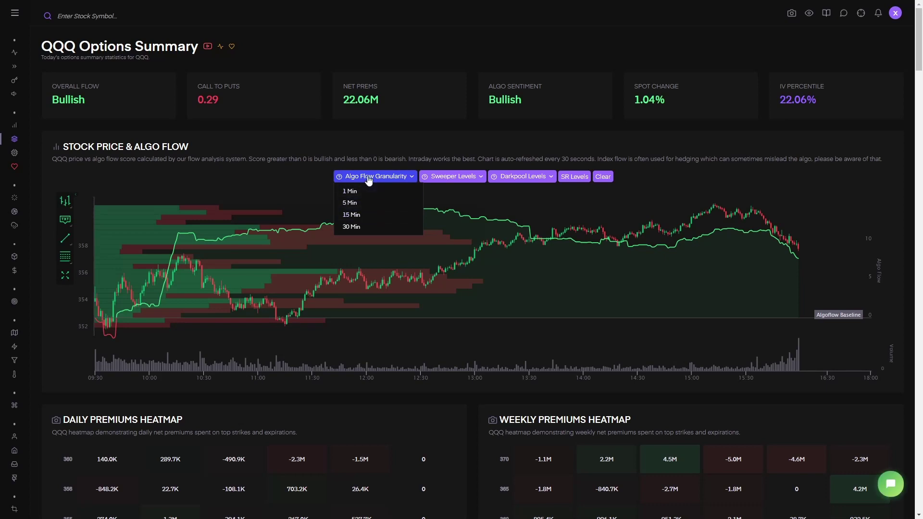
{"action": "left_click", "coordinate": [364, 202]}
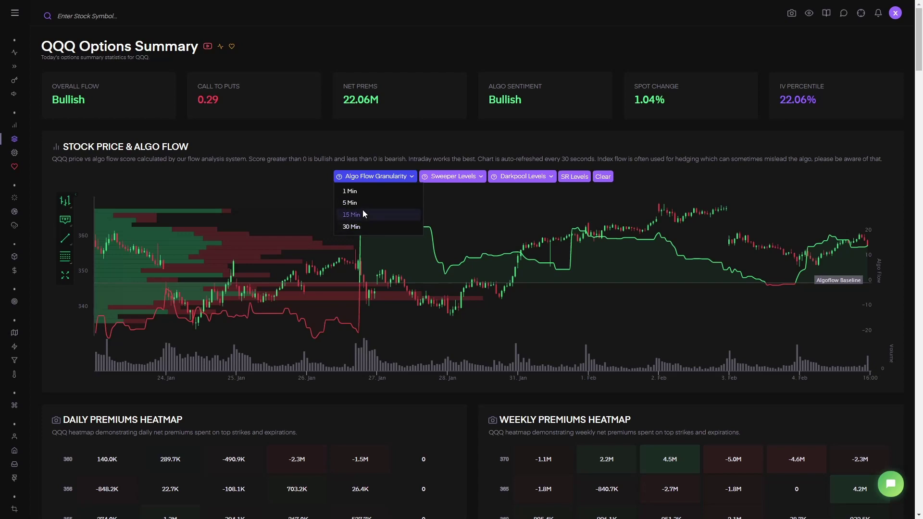
{"action": "left_click", "coordinate": [367, 227]}
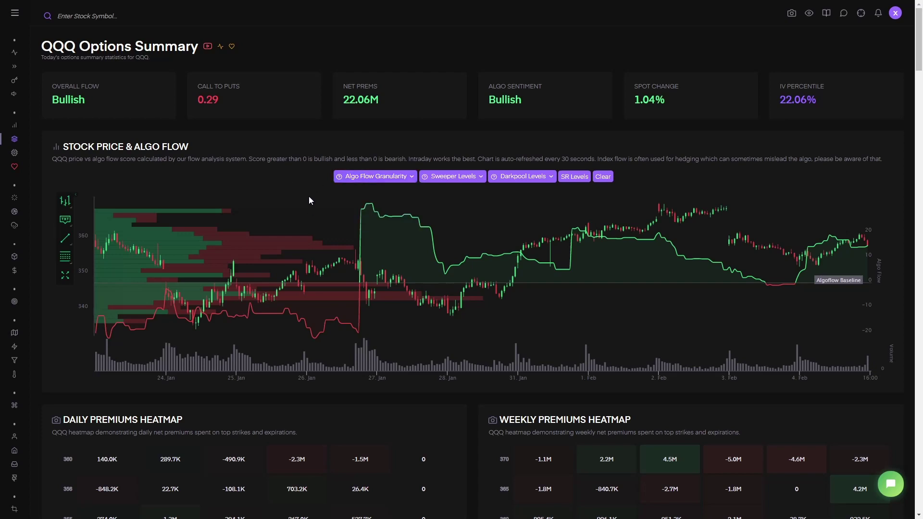
- Check the Sweeper and Darkpool Levels options, toggle SR Levels, then clear them
{"action": "left_click", "coordinate": [436, 178]}
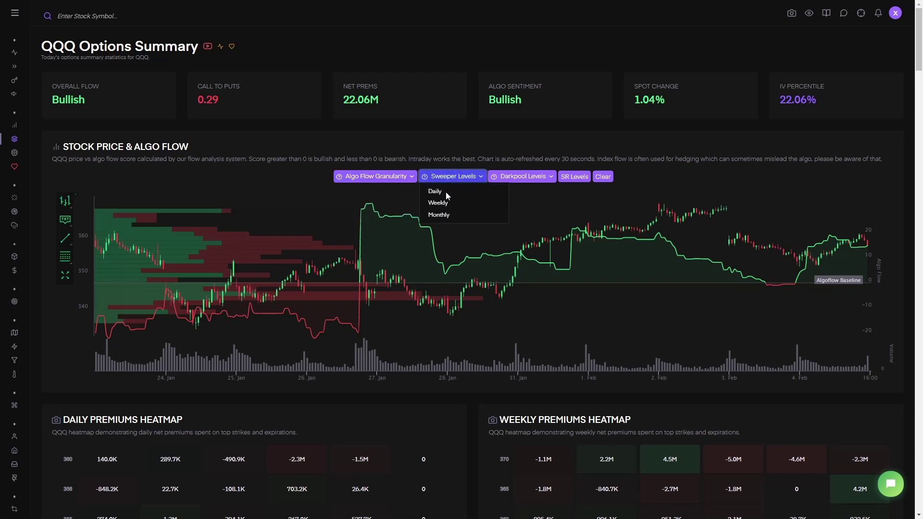
{"action": "left_click", "coordinate": [529, 177]}
{"action": "left_click", "coordinate": [574, 176]}
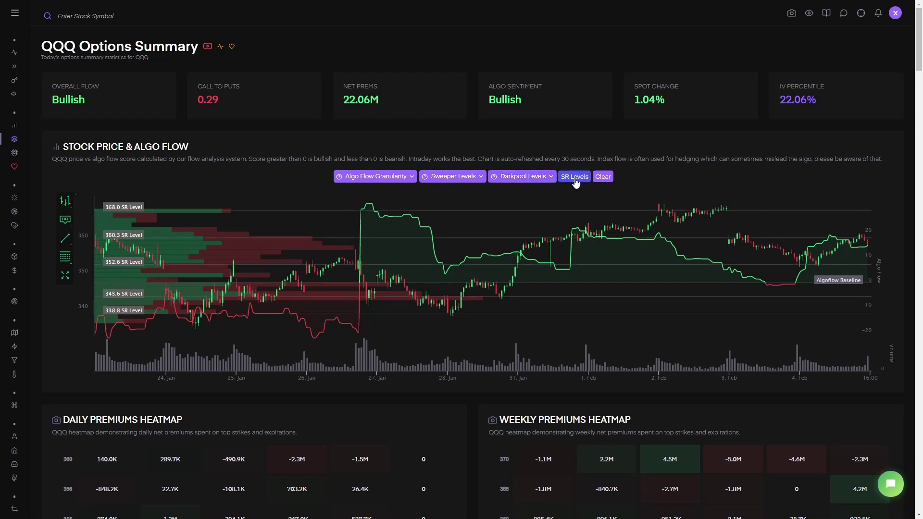
{"action": "left_click", "coordinate": [602, 176]}
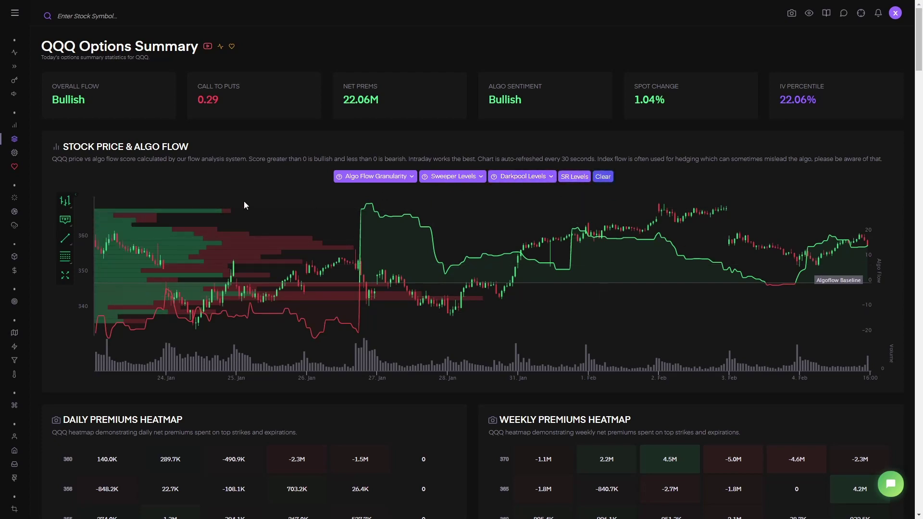
{"action": "scroll", "coordinate": [244, 206], "scroll_direction": "down", "scroll_amount": 1}
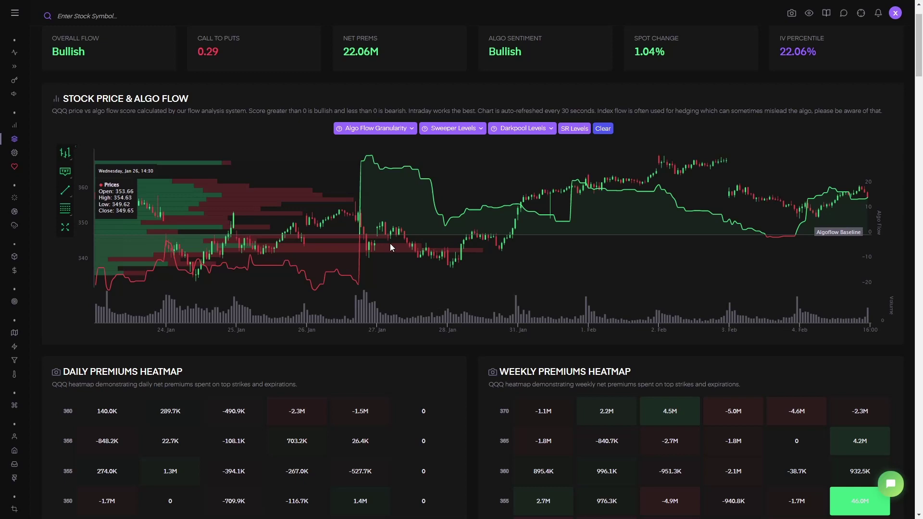
{"action": "scroll", "coordinate": [392, 243], "scroll_direction": "up", "scroll_amount": 1}
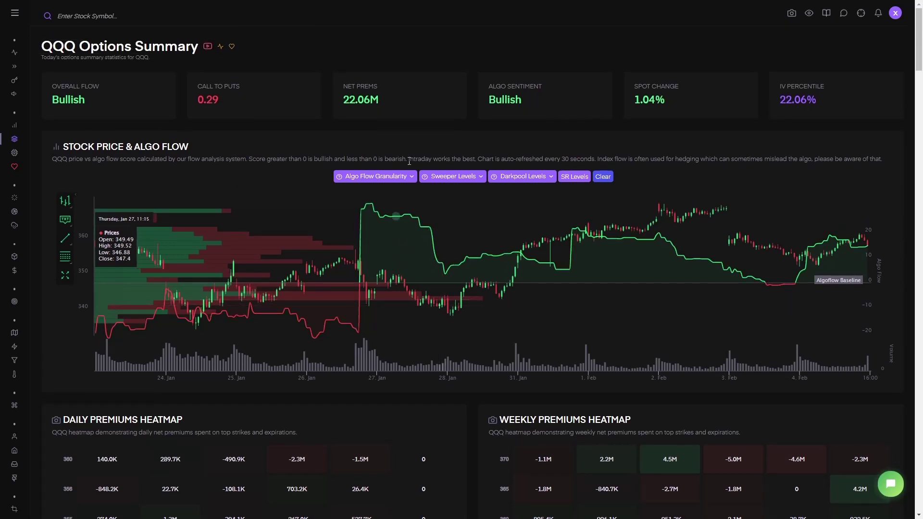
- Choose 5 Min in the QQQ Algo Flow Granularity dropdown and close it
{"action": "left_click", "coordinate": [375, 177]}
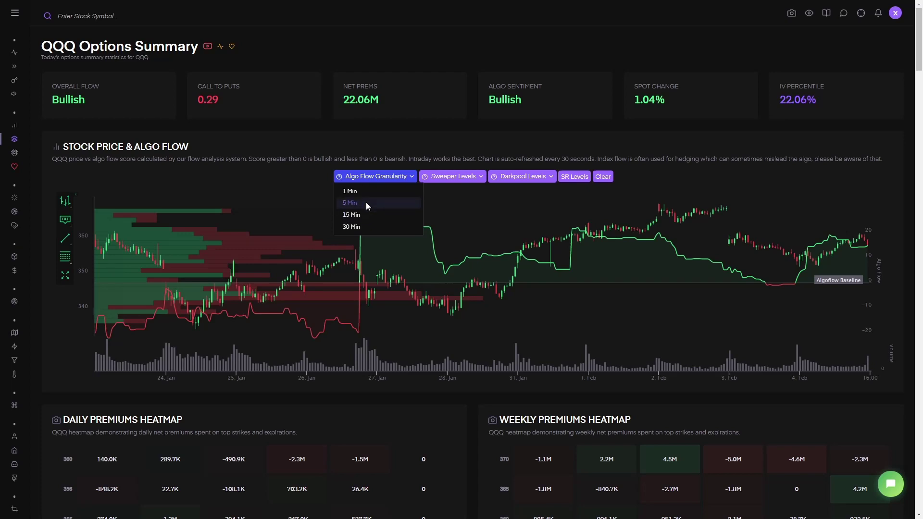
{"action": "left_click", "coordinate": [353, 202]}
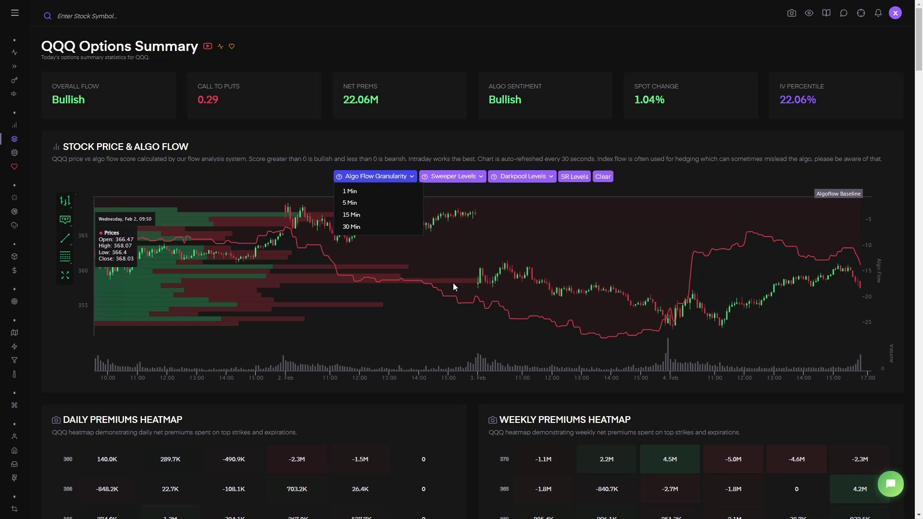
{"action": "left_click", "coordinate": [346, 176]}
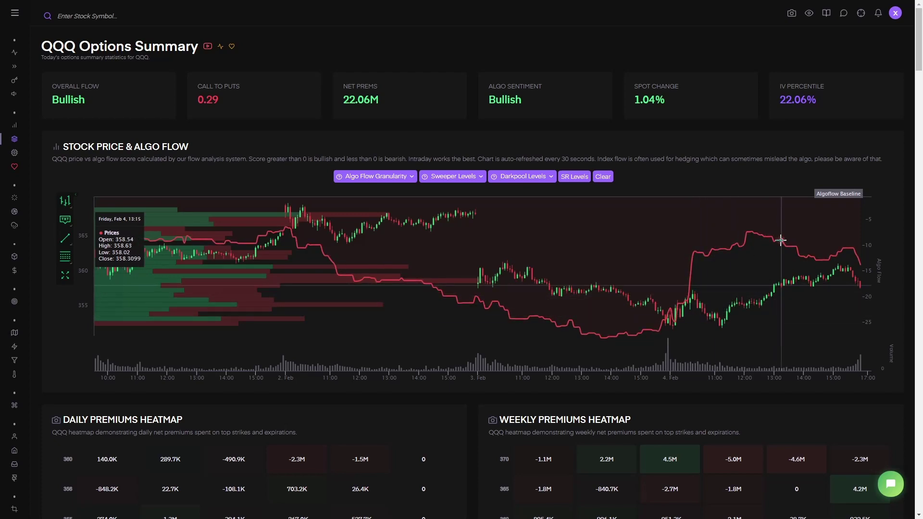
- Inspect the QQQ daily premiums heatmap, including the 37.0M cell in the 310 strike row
{"action": "scroll", "coordinate": [523, 201], "scroll_direction": "down", "scroll_amount": 8}
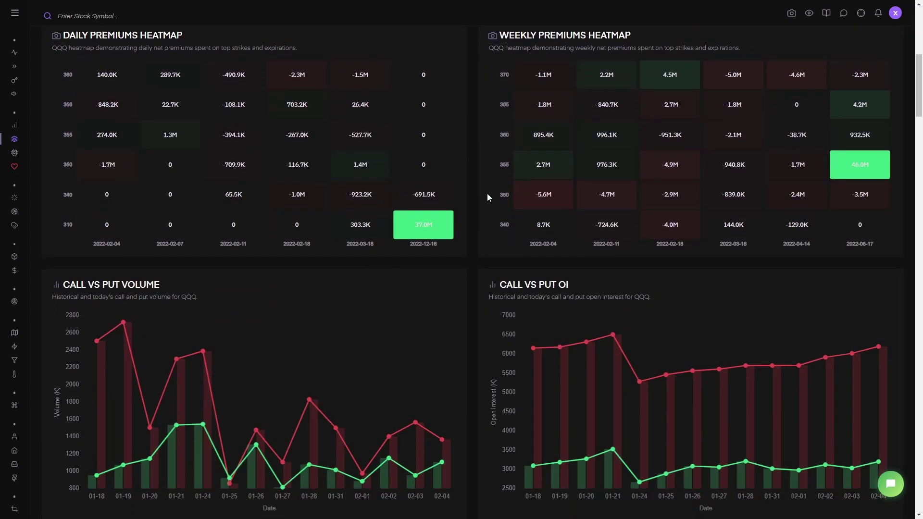
{"action": "scroll", "coordinate": [481, 193], "scroll_direction": "up", "scroll_amount": 3}
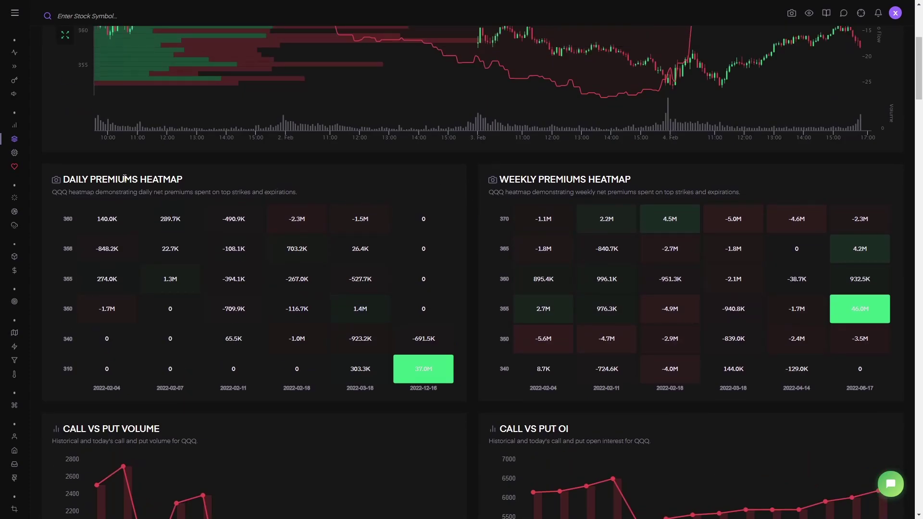
{"action": "left_click_drag", "start_coordinate": [83, 178], "coordinate": [241, 182]}
{"action": "left_click", "coordinate": [241, 183]}
{"action": "left_click_drag", "start_coordinate": [437, 370], "coordinate": [440, 389]}
{"action": "triple_click", "coordinate": [439, 370]}
{"action": "left_click", "coordinate": [440, 371]}
- Scroll past the Call vs Put charts down to the historical and today's Net Premiums panels
{"action": "scroll", "coordinate": [497, 275], "scroll_direction": "down", "scroll_amount": 5}
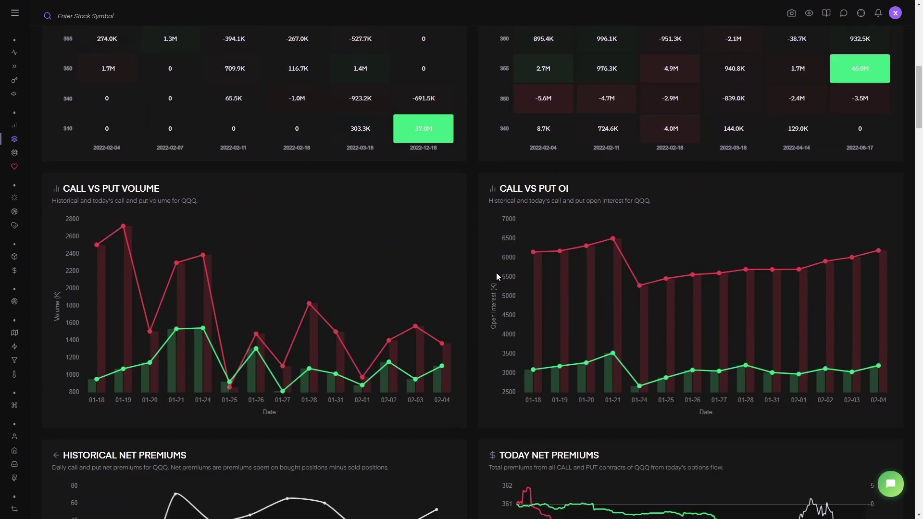
{"action": "scroll", "coordinate": [495, 273], "scroll_direction": "down", "scroll_amount": 1}
{"action": "scroll", "coordinate": [649, 173], "scroll_direction": "up", "scroll_amount": 5}
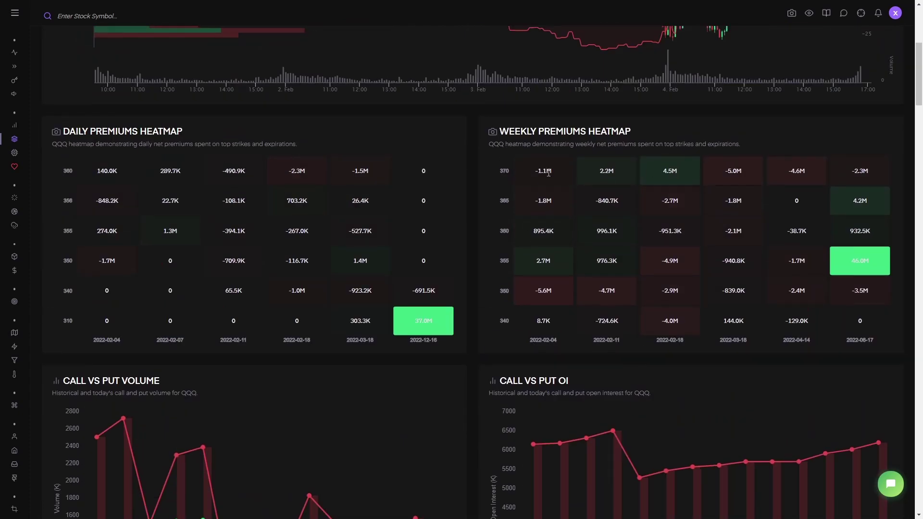
{"action": "scroll", "coordinate": [408, 278], "scroll_direction": "down", "scroll_amount": 5}
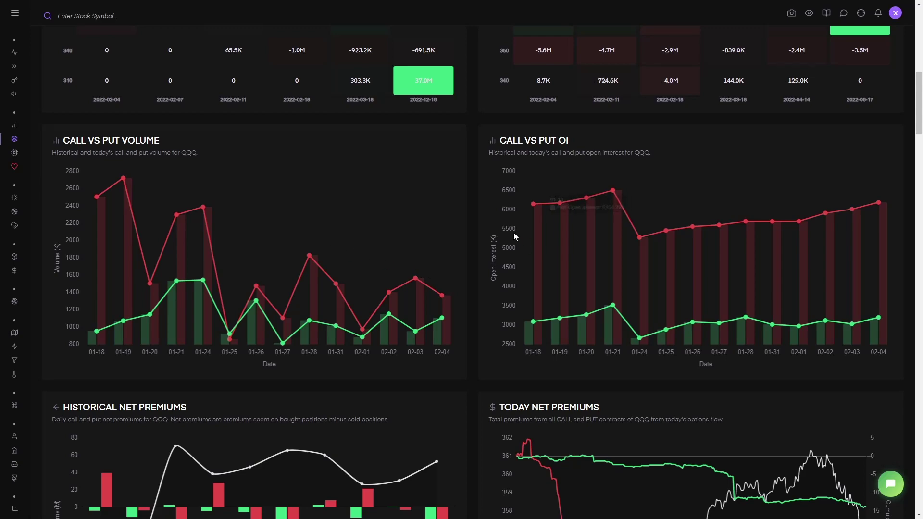
- Scroll to QQQ's Matrix - Stock Expectation by Market Makers chart and inspect its data points
{"action": "scroll", "coordinate": [478, 240], "scroll_direction": "down", "scroll_amount": 5}
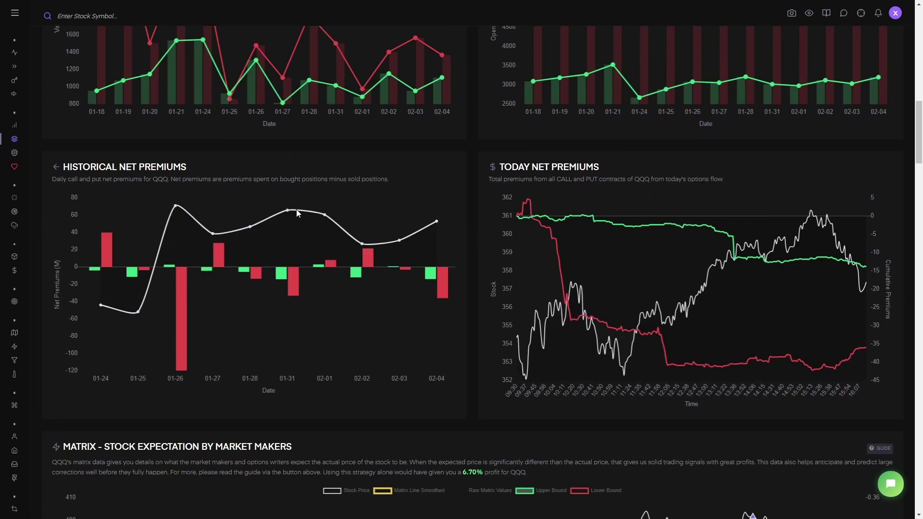
{"action": "scroll", "coordinate": [402, 254], "scroll_direction": "down", "scroll_amount": 1}
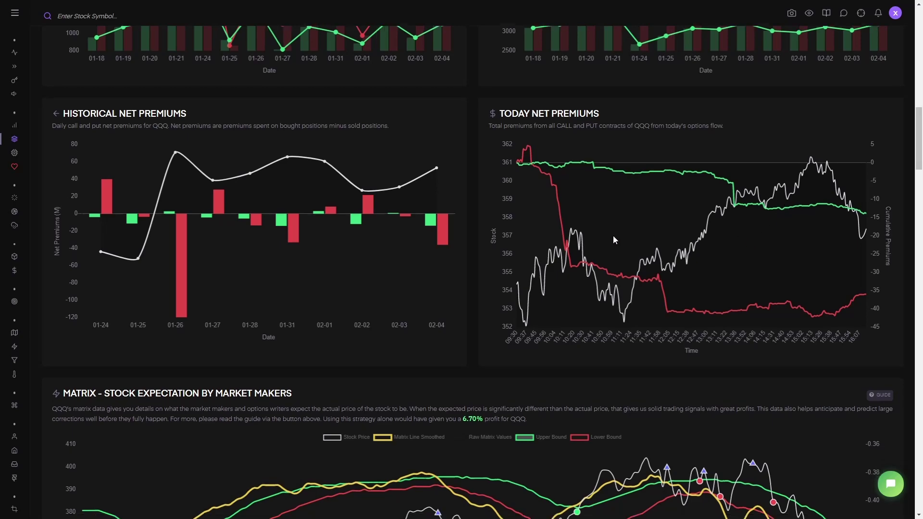
{"action": "scroll", "coordinate": [609, 235], "scroll_direction": "down", "scroll_amount": 5}
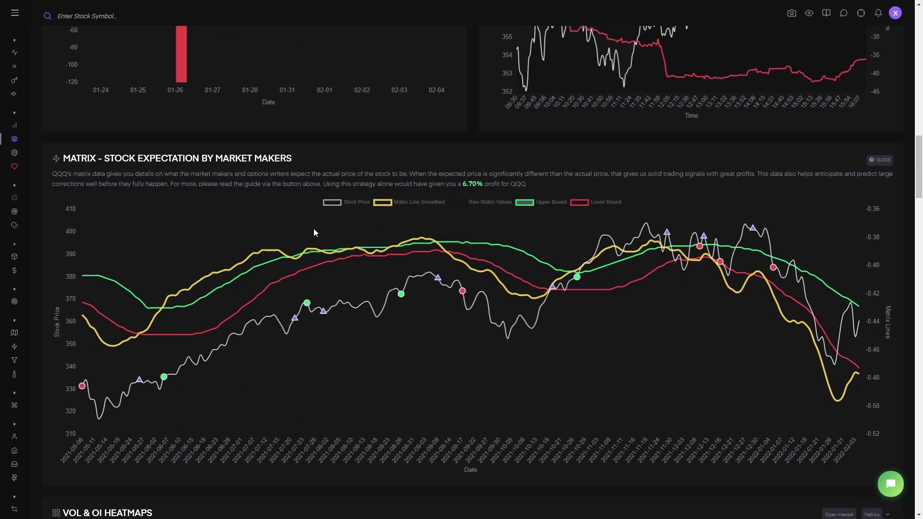
{"action": "scroll", "coordinate": [315, 232], "scroll_direction": "down", "scroll_amount": 2}
{"action": "scroll", "coordinate": [314, 231], "scroll_direction": "up", "scroll_amount": 1}
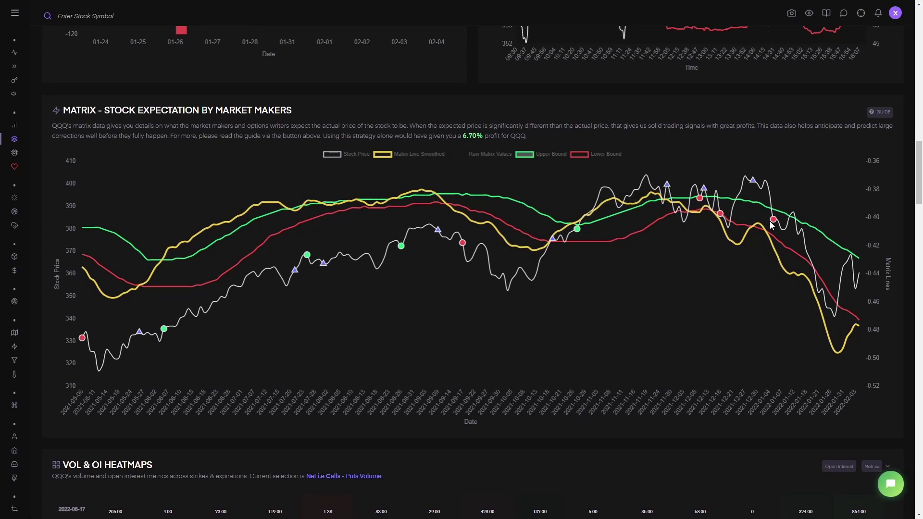
{"action": "mouse_move", "coordinate": [774, 223]}
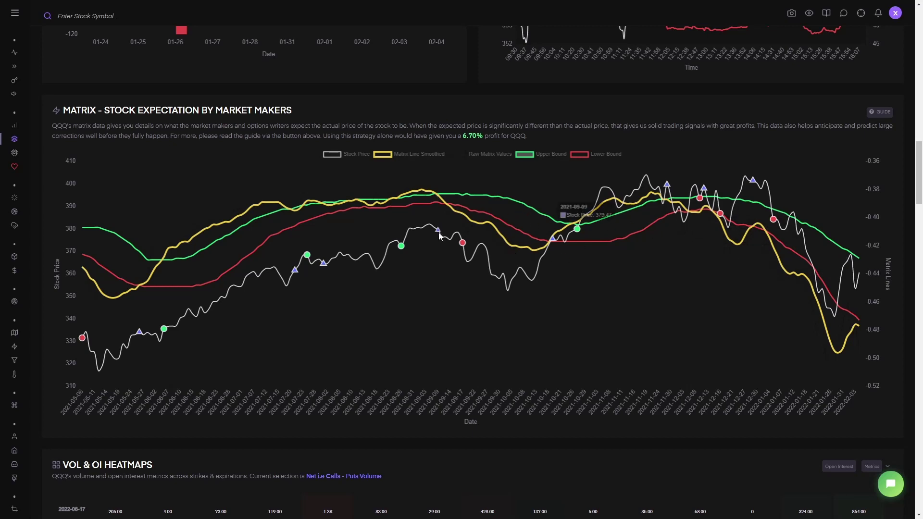
{"action": "mouse_move", "coordinate": [439, 231]}
- Scroll past Vol & OI Heatmaps, IV Rank, Gamma Exposure and Largest Orders
{"action": "scroll", "coordinate": [456, 267], "scroll_direction": "down", "scroll_amount": 4}
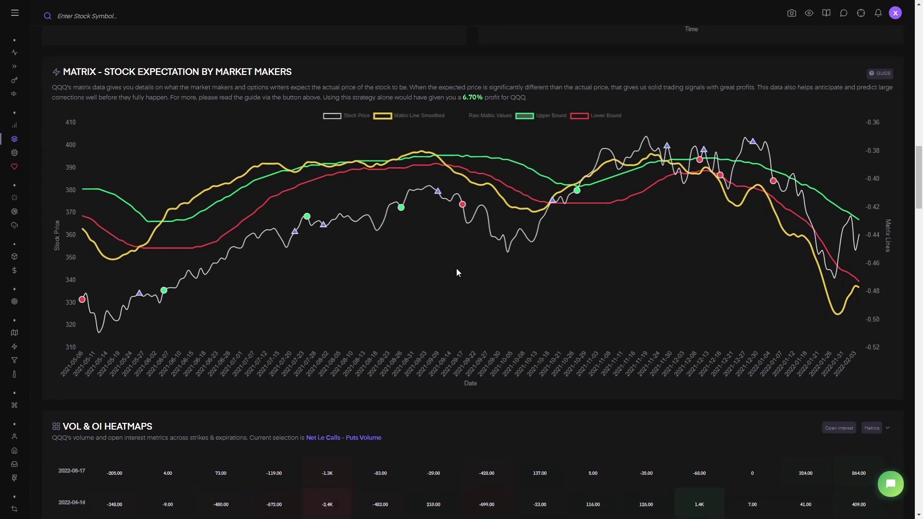
{"action": "scroll", "coordinate": [454, 261], "scroll_direction": "down", "scroll_amount": 2}
{"action": "scroll", "coordinate": [454, 261], "scroll_direction": "down", "scroll_amount": 12}
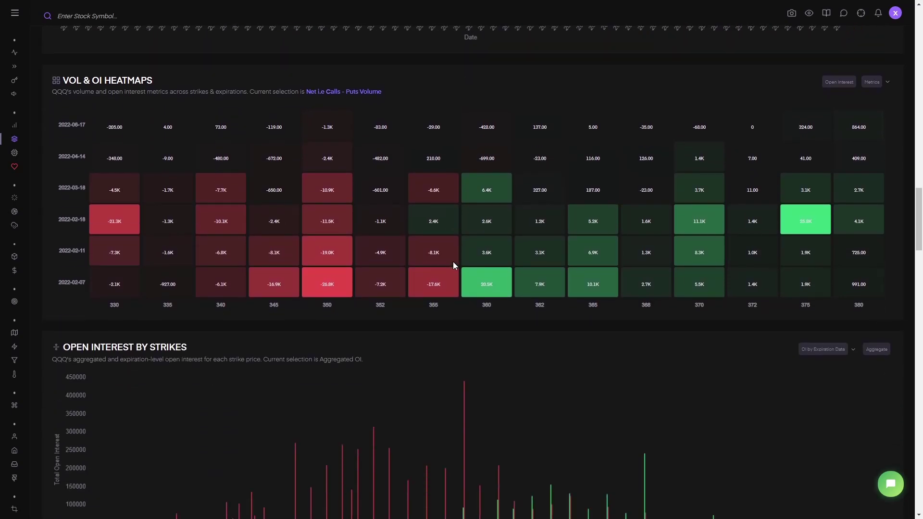
{"action": "scroll", "coordinate": [452, 262], "scroll_direction": "down", "scroll_amount": 20}
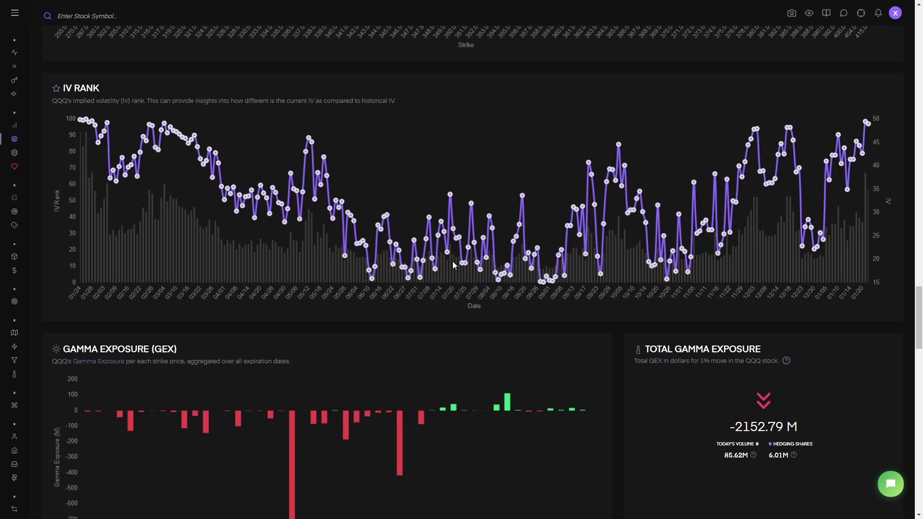
{"action": "scroll", "coordinate": [454, 262], "scroll_direction": "down", "scroll_amount": 2}
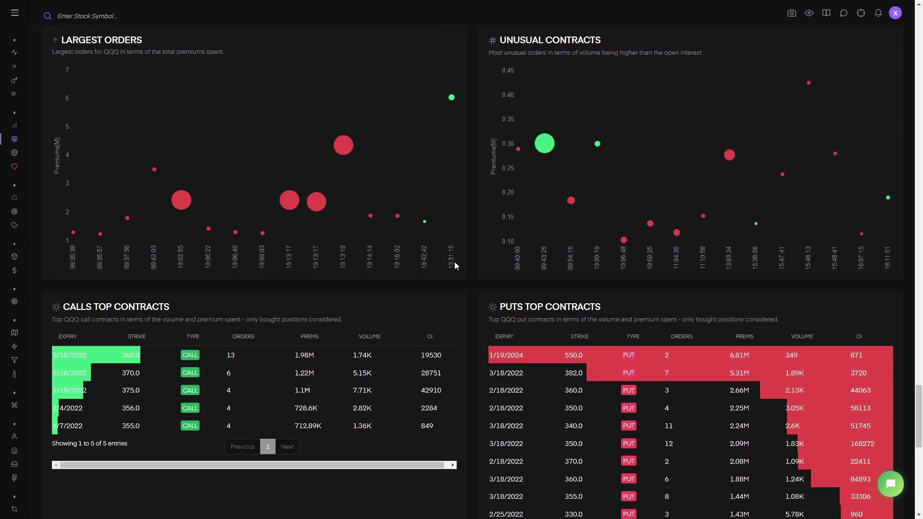
{"action": "scroll", "coordinate": [428, 265], "scroll_direction": "up", "scroll_amount": 3}
{"action": "scroll", "coordinate": [511, 204], "scroll_direction": "down", "scroll_amount": 6}
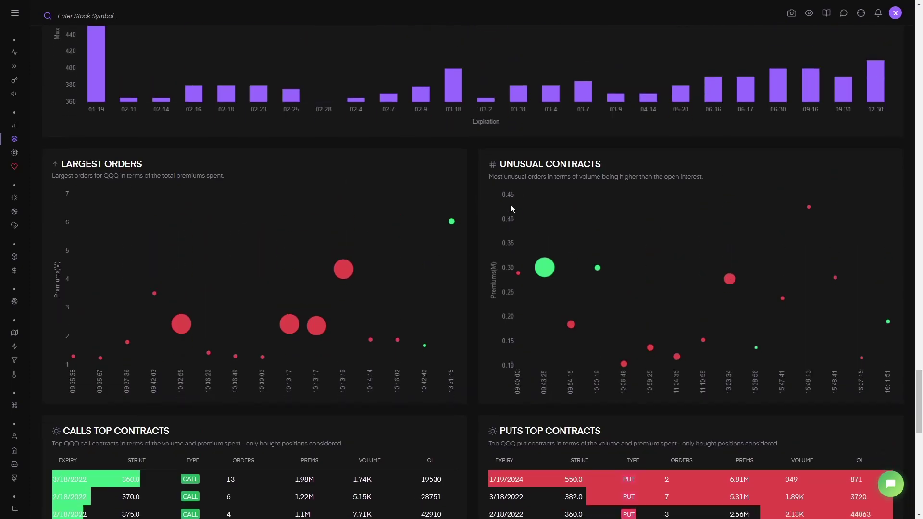
{"action": "scroll", "coordinate": [515, 193], "scroll_direction": "up", "scroll_amount": 4}
{"action": "scroll", "coordinate": [433, 212], "scroll_direction": "down", "scroll_amount": 2}
{"action": "scroll", "coordinate": [522, 160], "scroll_direction": "up", "scroll_amount": 3}
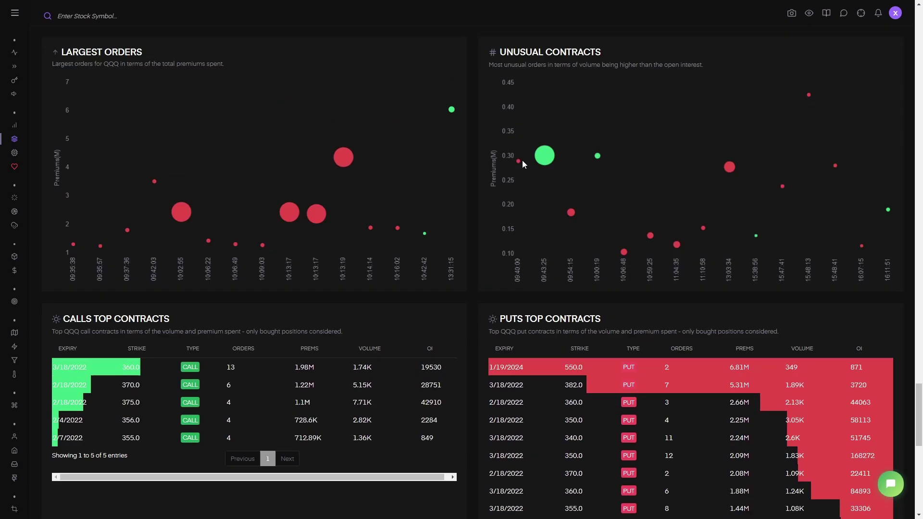
{"action": "mouse_move", "coordinate": [546, 191]}
{"action": "scroll", "coordinate": [546, 191], "scroll_direction": "down", "scroll_amount": 5}
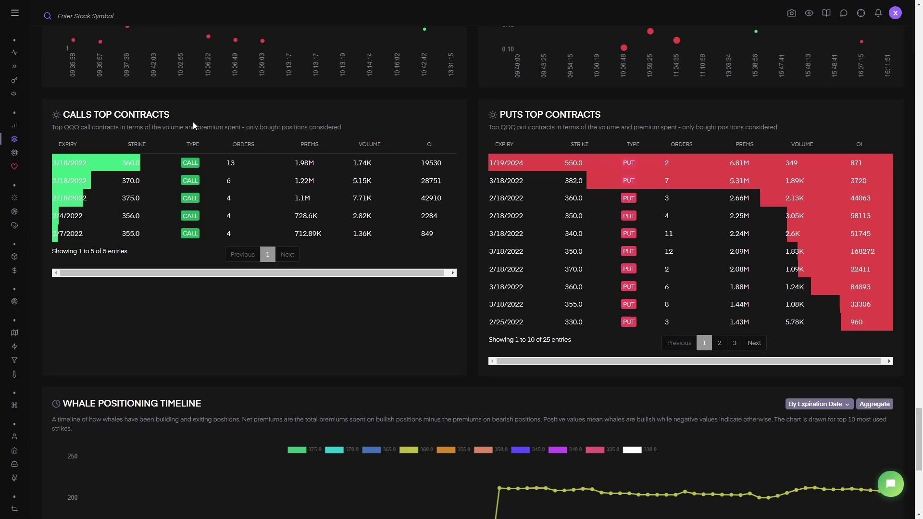
- Examine the Calls and Puts Top Contracts tables, led by the 360.0 call and 550.0 put
{"action": "left_click_drag", "start_coordinate": [171, 114], "coordinate": [69, 114]}
{"action": "left_click", "coordinate": [424, 128]}
{"action": "left_click_drag", "start_coordinate": [601, 114], "coordinate": [580, 115]}
{"action": "left_click", "coordinate": [339, 136]}
{"action": "left_click", "coordinate": [496, 173]}
- Scroll to QQQ's Whale Positioning Timeline and check the 360.0 and 330.0 strike lines' cumulative net premiums
{"action": "scroll", "coordinate": [508, 180], "scroll_direction": "down", "scroll_amount": 2}
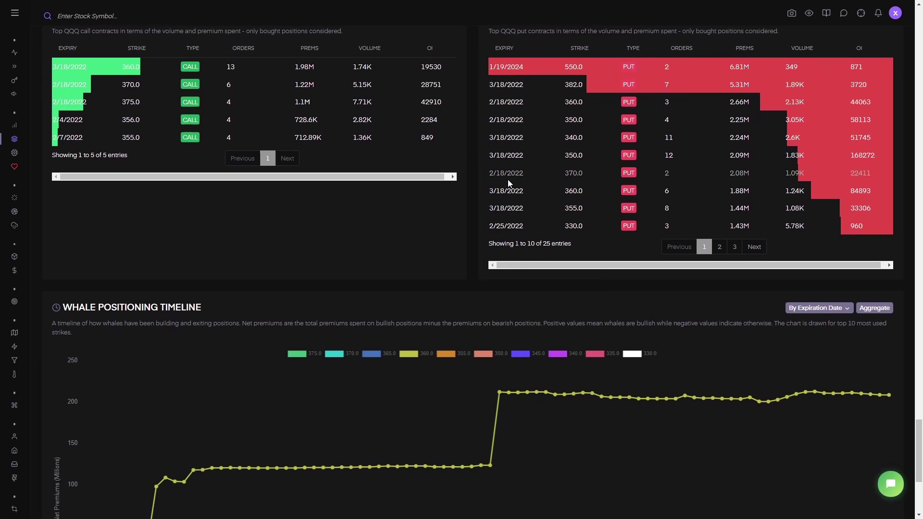
{"action": "scroll", "coordinate": [507, 180], "scroll_direction": "down", "scroll_amount": 5}
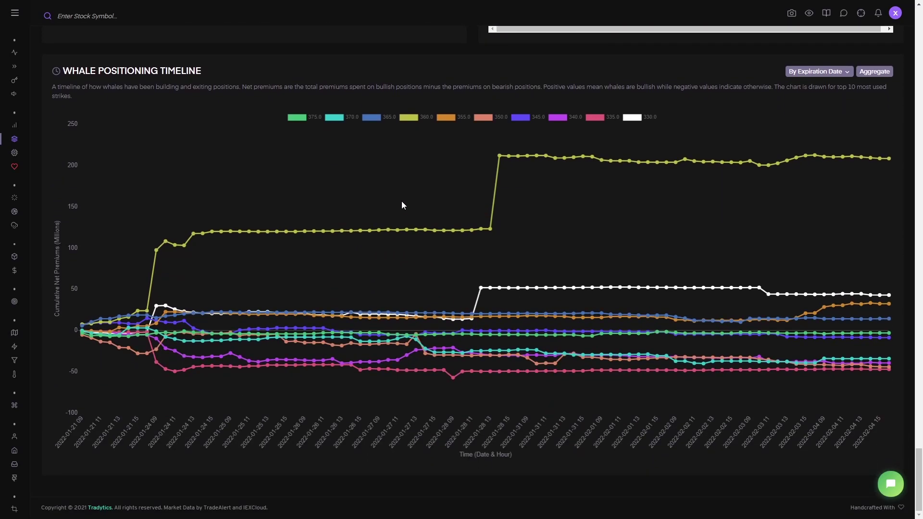
{"action": "mouse_move", "coordinate": [491, 232]}
{"action": "mouse_move", "coordinate": [490, 230]}
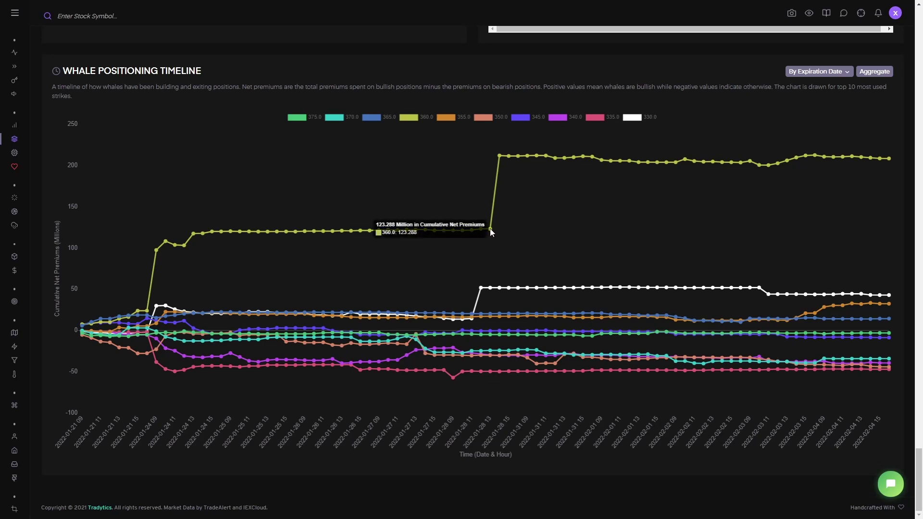
{"action": "mouse_move", "coordinate": [500, 159]}
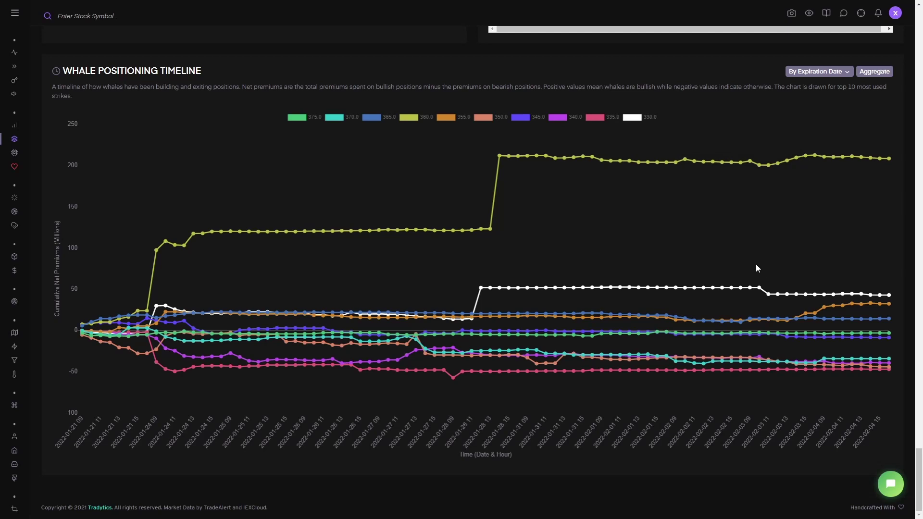
- Return to the top of the QQQ summary, view the Algo Flow Granularity choices, and expand the sidebar
{"action": "mouse_move", "coordinate": [769, 296]}
{"action": "scroll", "coordinate": [471, 317], "scroll_direction": "up", "scroll_amount": 20}
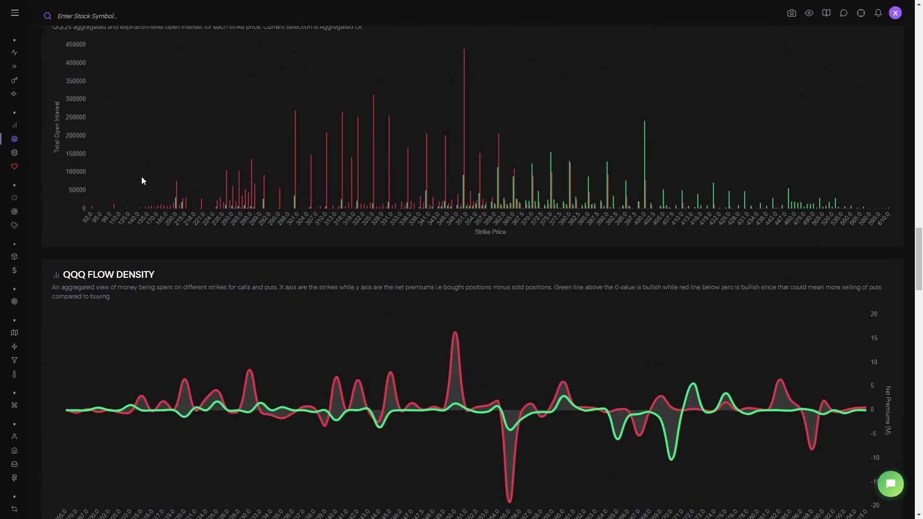
{"action": "scroll", "coordinate": [142, 178], "scroll_direction": "up", "scroll_amount": 20}
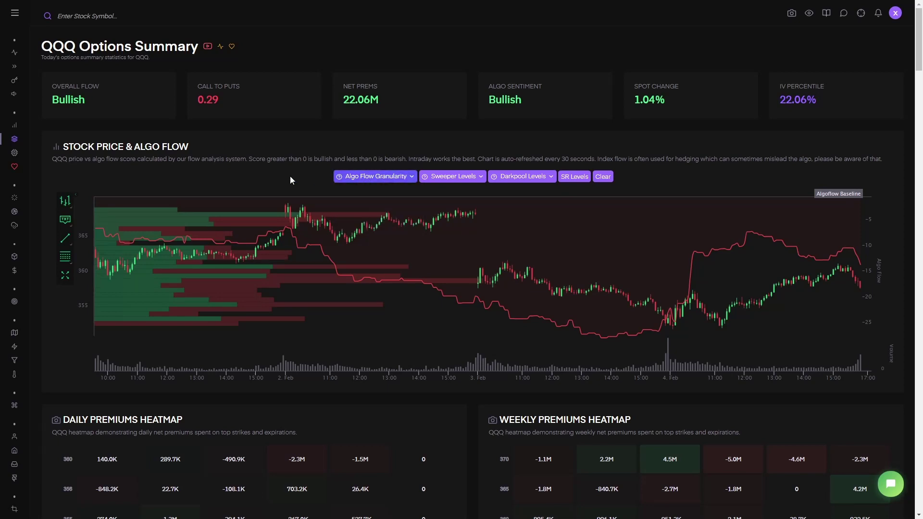
{"action": "left_click", "coordinate": [351, 176]}
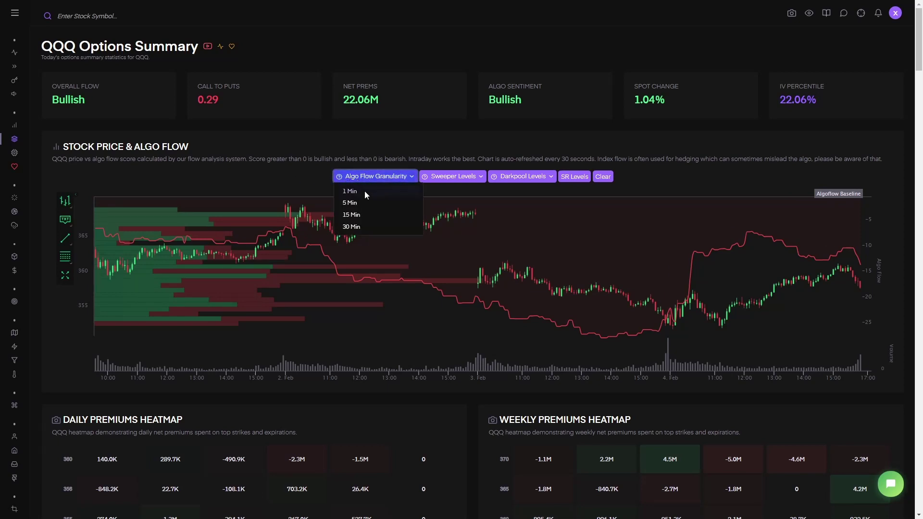
{"action": "mouse_move", "coordinate": [50, 168]}
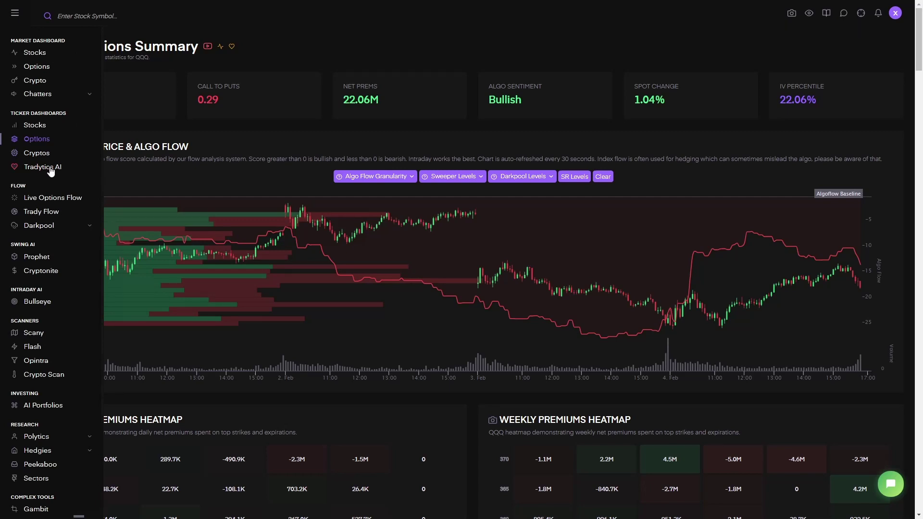
{"action": "left_click", "coordinate": [54, 169]}
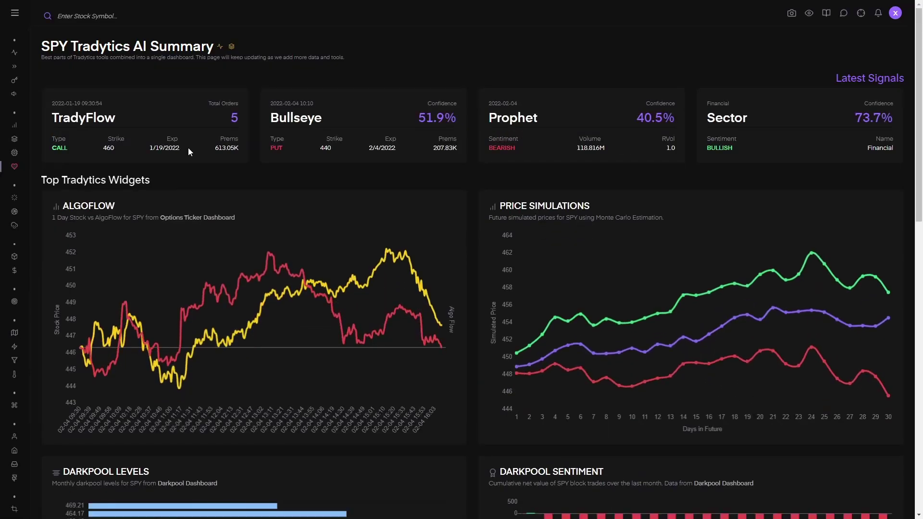
{"action": "scroll", "coordinate": [255, 241], "scroll_direction": "down", "scroll_amount": 6}
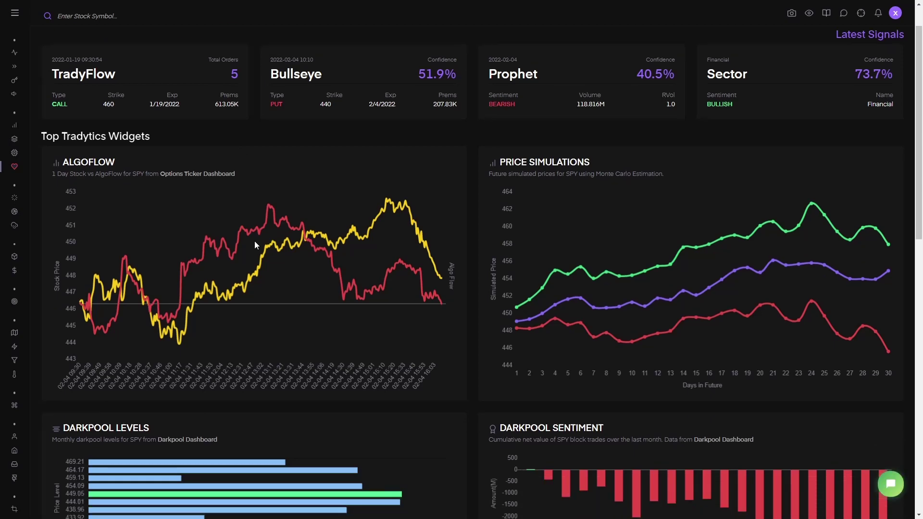
{"action": "scroll", "coordinate": [269, 239], "scroll_direction": "up", "scroll_amount": 6}
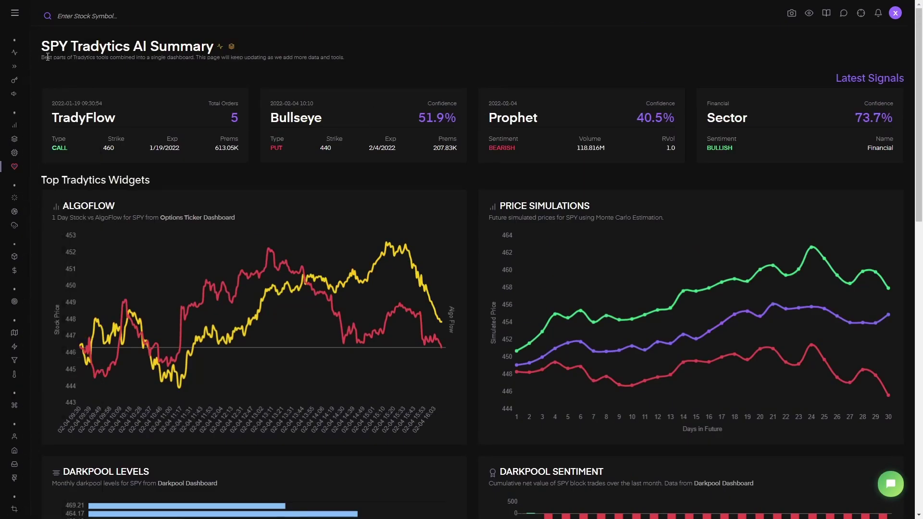
{"action": "left_click_drag", "start_coordinate": [69, 45], "coordinate": [213, 46]}
{"action": "left_click", "coordinate": [129, 47]}
{"action": "left_click_drag", "start_coordinate": [131, 46], "coordinate": [211, 46]}
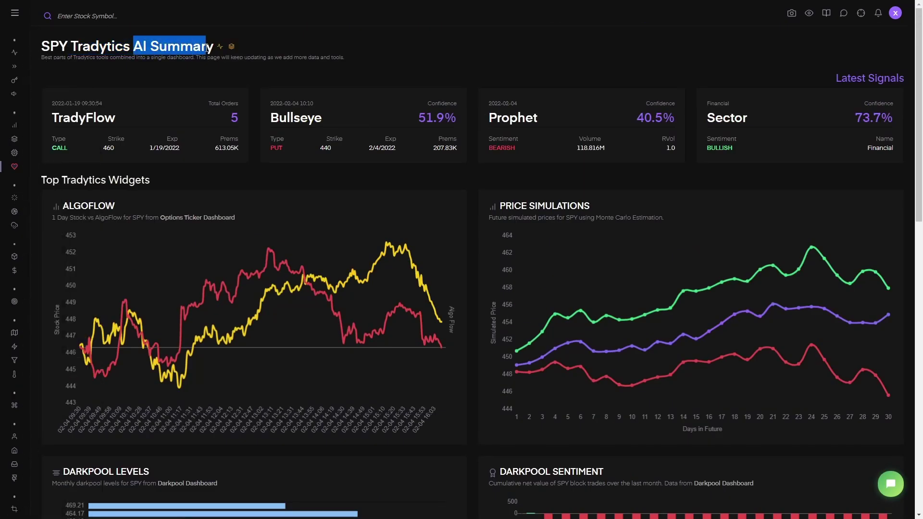
{"action": "left_click", "coordinate": [211, 46]}
{"action": "scroll", "coordinate": [287, 254], "scroll_direction": "down", "scroll_amount": 2}
{"action": "scroll", "coordinate": [298, 267], "scroll_direction": "up", "scroll_amount": 1}
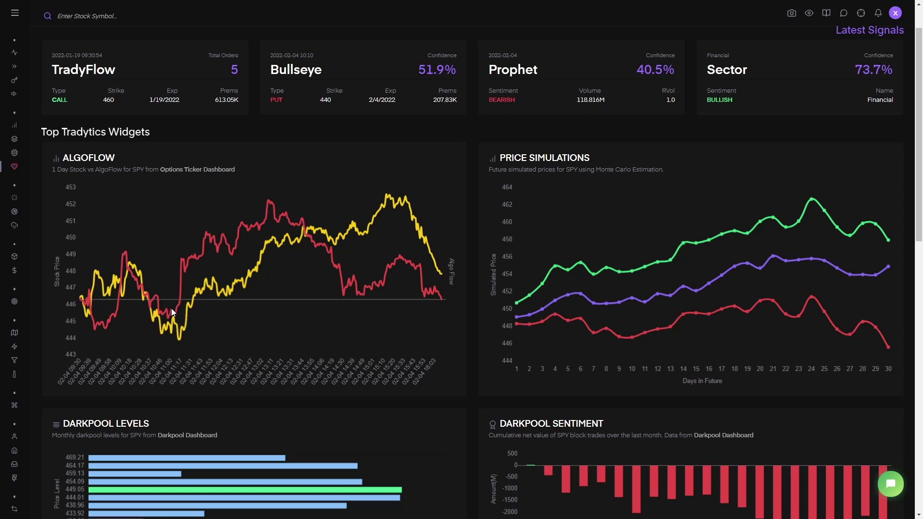
{"action": "mouse_move", "coordinate": [168, 316]}
{"action": "mouse_move", "coordinate": [357, 285]}
{"action": "left_click_drag", "start_coordinate": [502, 160], "coordinate": [619, 162]}
{"action": "left_click", "coordinate": [648, 195]}
{"action": "scroll", "coordinate": [548, 213], "scroll_direction": "down", "scroll_amount": 4}
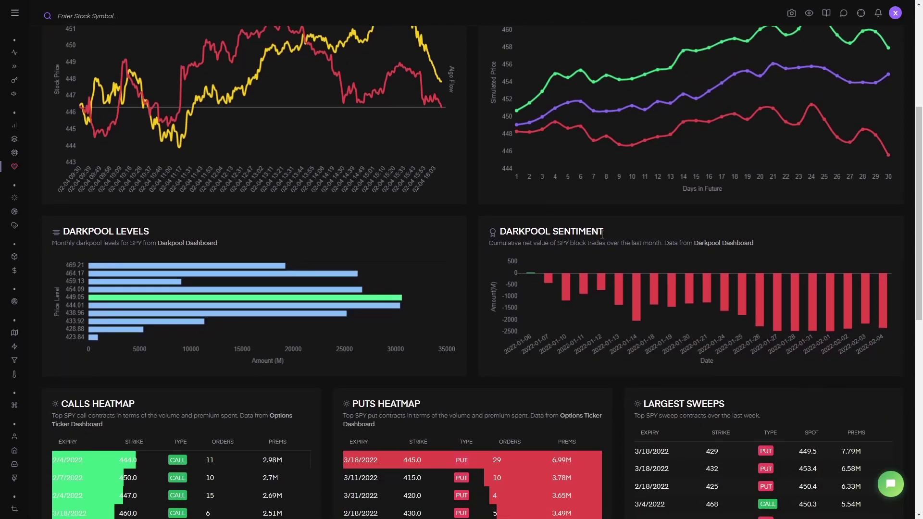
{"action": "left_click_drag", "start_coordinate": [602, 234], "coordinate": [543, 233]}
{"action": "left_click", "coordinate": [547, 250]}
{"action": "mouse_move", "coordinate": [882, 297]}
{"action": "mouse_move", "coordinate": [134, 273]}
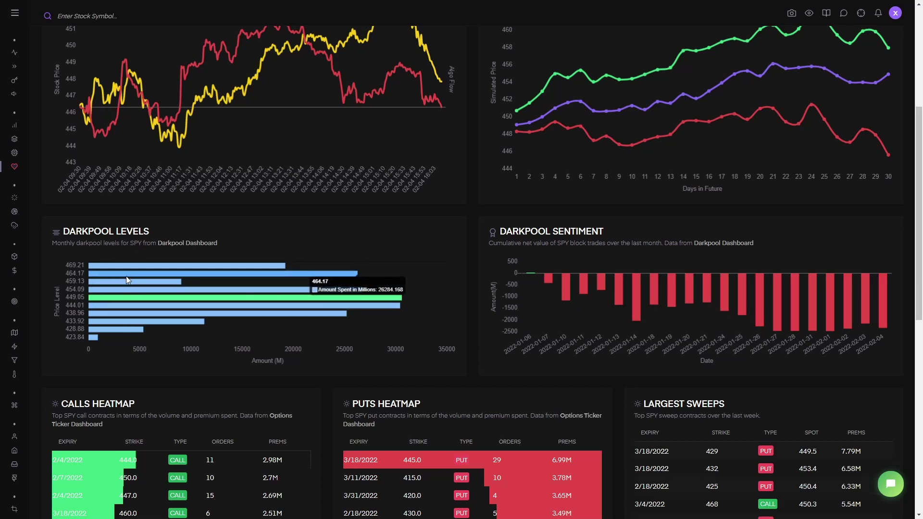
{"action": "scroll", "coordinate": [132, 299], "scroll_direction": "down", "scroll_amount": 3}
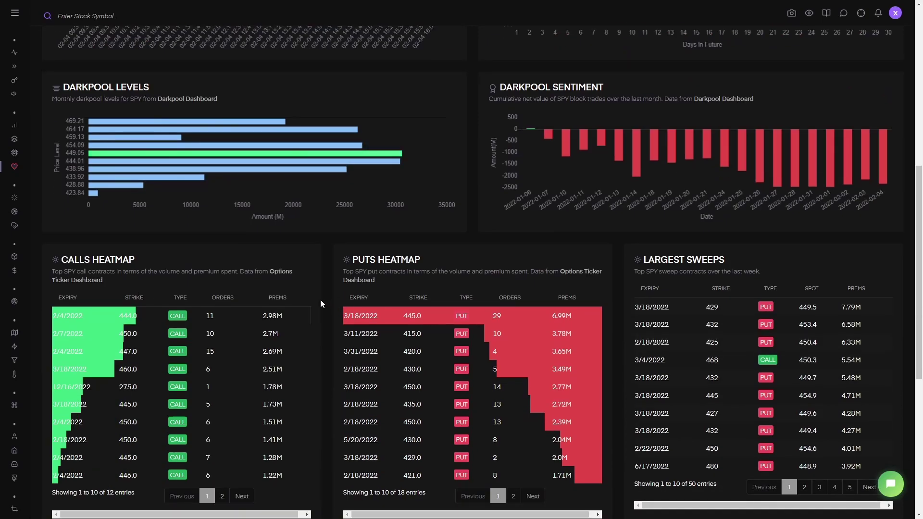
{"action": "scroll", "coordinate": [347, 266], "scroll_direction": "down", "scroll_amount": 4}
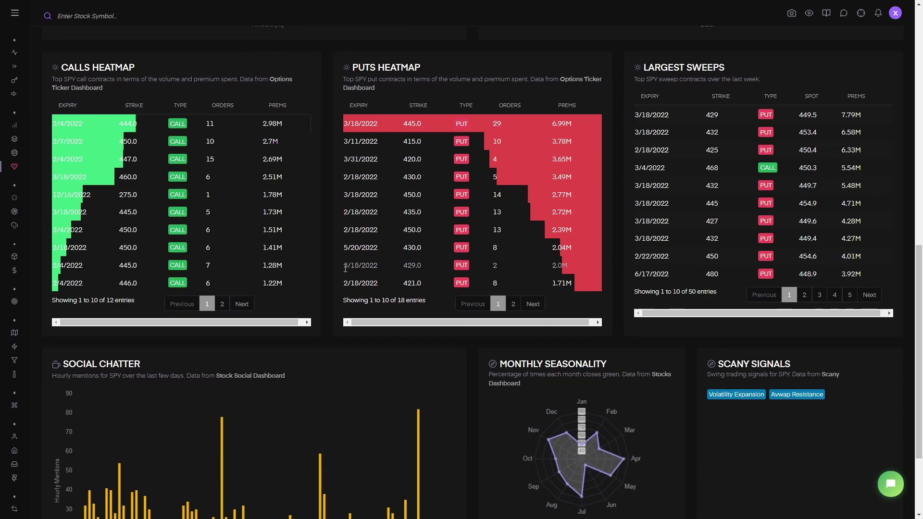
{"action": "scroll", "coordinate": [594, 223], "scroll_direction": "down", "scroll_amount": 3}
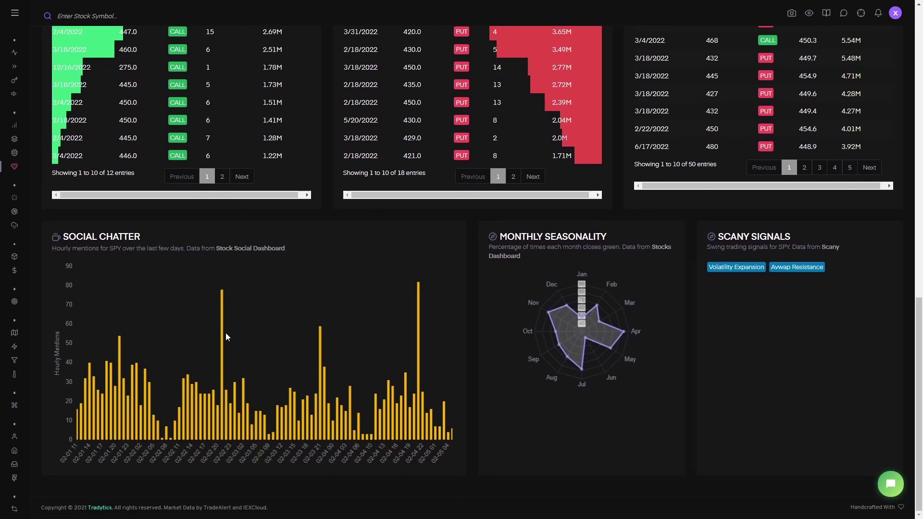
{"action": "scroll", "coordinate": [384, 313], "scroll_direction": "up", "scroll_amount": 1}
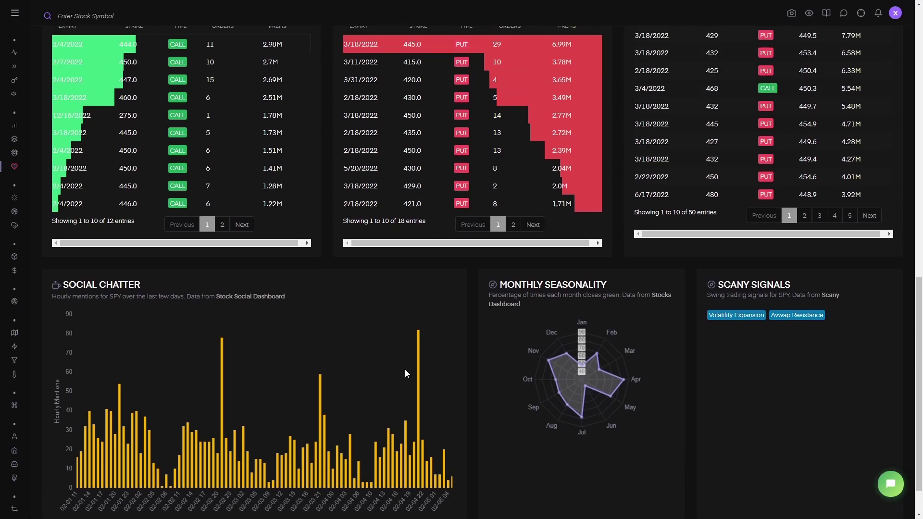
{"action": "scroll", "coordinate": [397, 362], "scroll_direction": "up", "scroll_amount": 7}
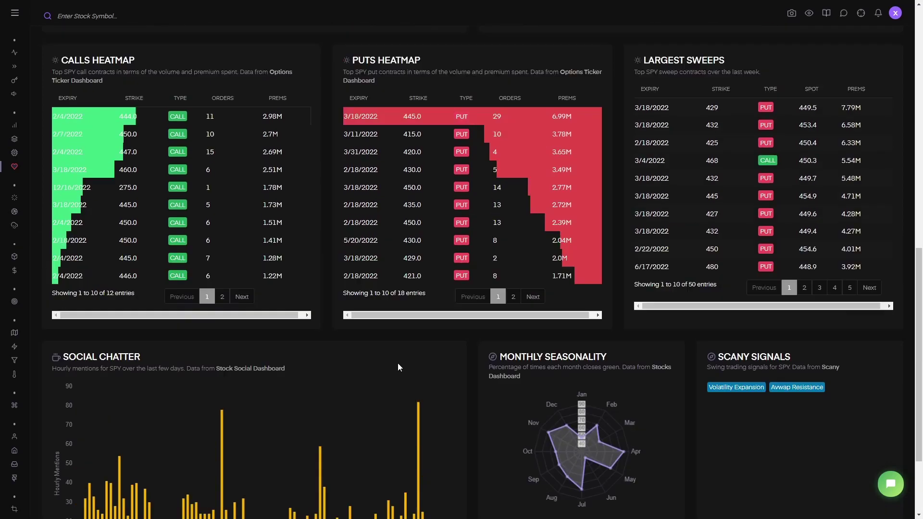
{"action": "mouse_move", "coordinate": [36, 171]}
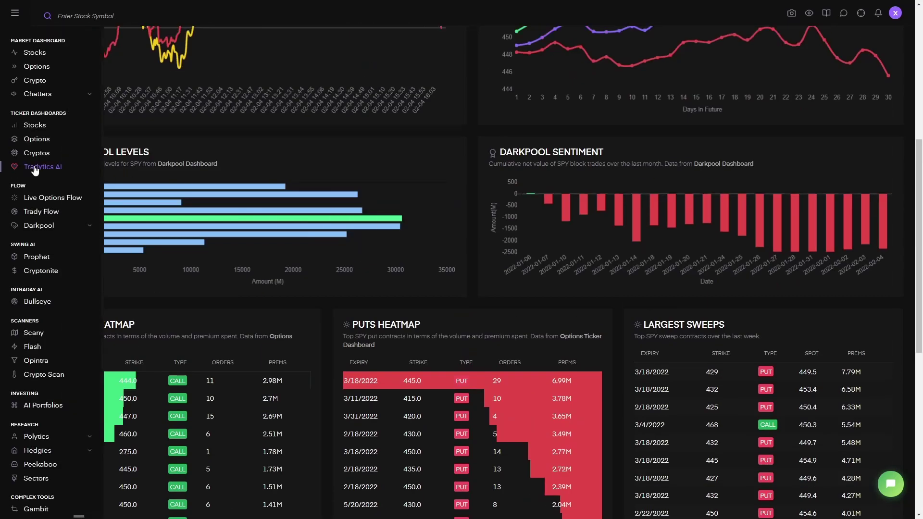
- Open Live Options Flow filtered to OTM trades bought above the ask
{"action": "left_click", "coordinate": [49, 197]}
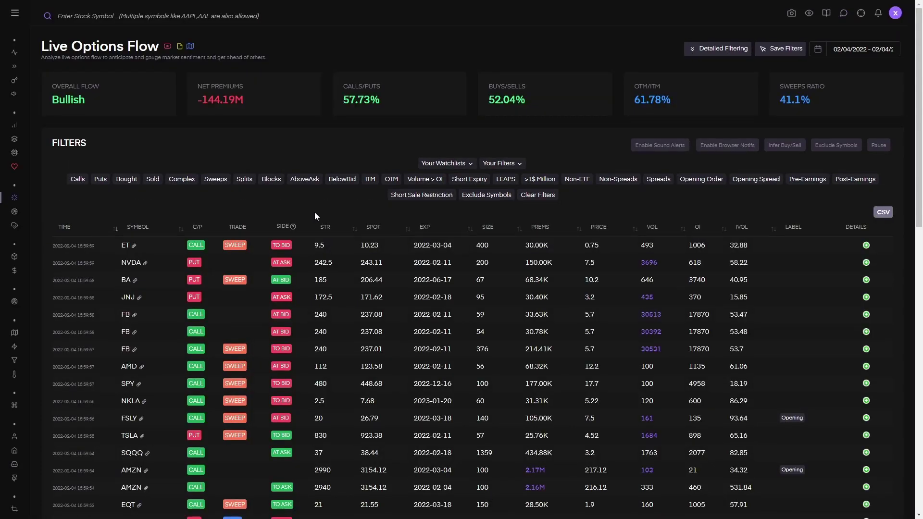
{"action": "left_click", "coordinate": [389, 182]}
{"action": "left_click", "coordinate": [310, 182]}
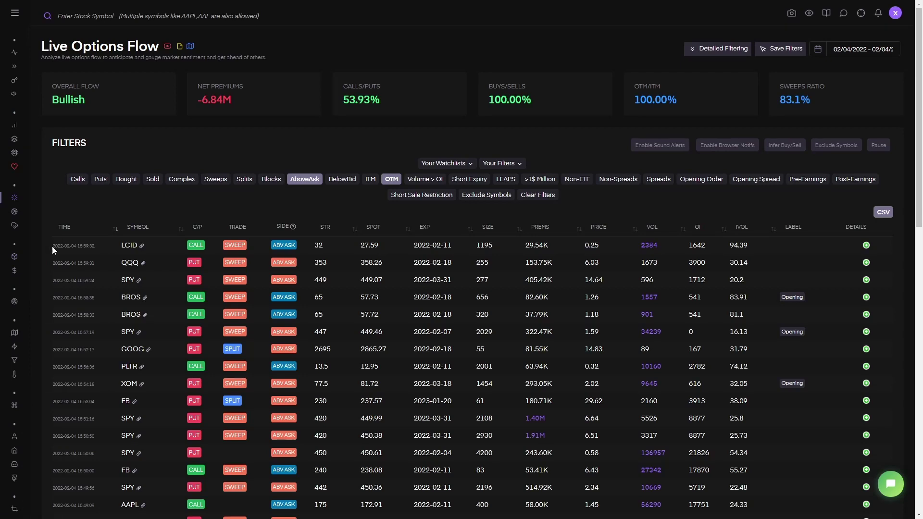
- Inspect the first LCID trade's time, side and bid values in its expanded details row, then collapse it
{"action": "left_click_drag", "start_coordinate": [52, 246], "coordinate": [370, 244]}
{"action": "left_click", "coordinate": [397, 243]}
{"action": "left_click", "coordinate": [866, 246]}
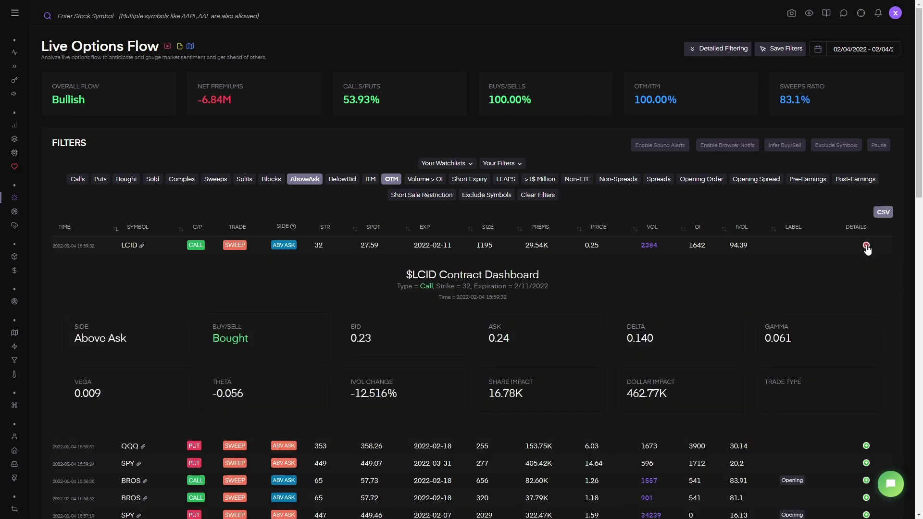
{"action": "left_click_drag", "start_coordinate": [74, 339], "coordinate": [451, 357]}
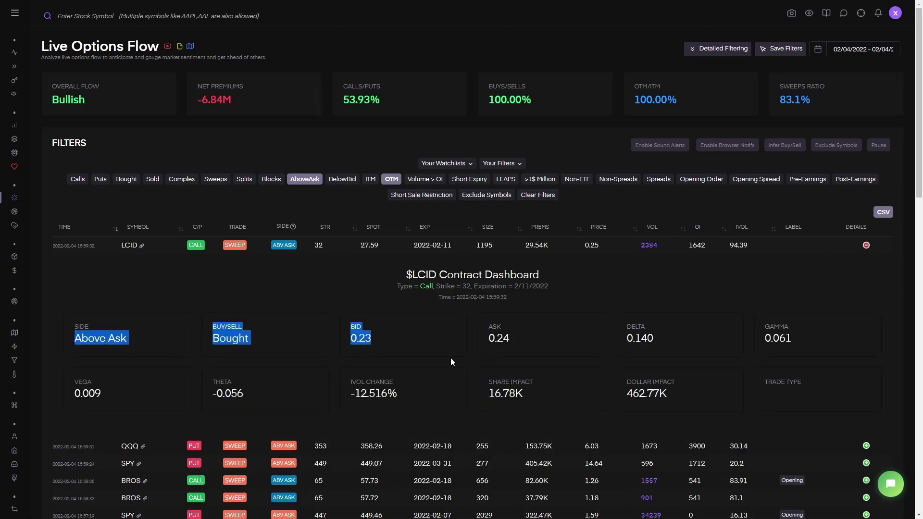
{"action": "left_click", "coordinate": [451, 358]}
{"action": "left_click", "coordinate": [866, 246]}
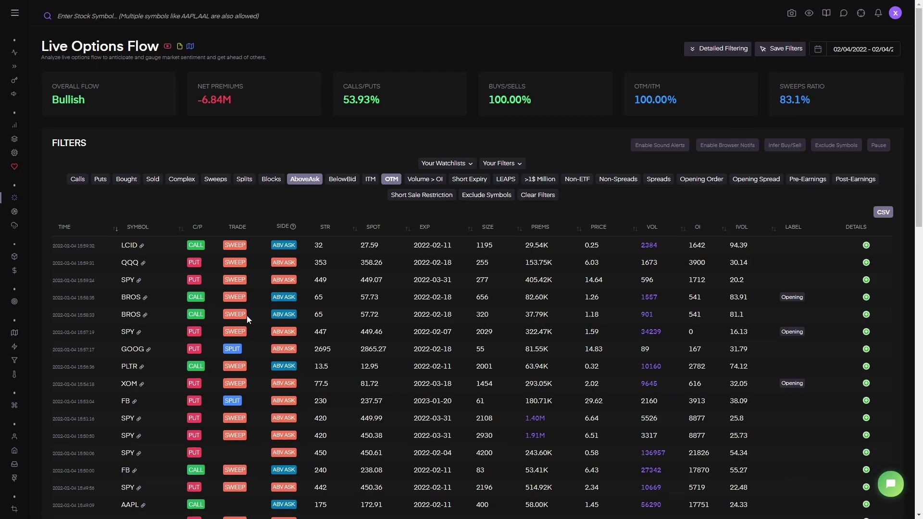
- Go to the Trady Flow page from the sidebar's FLOW section
{"action": "mouse_move", "coordinate": [30, 189]}
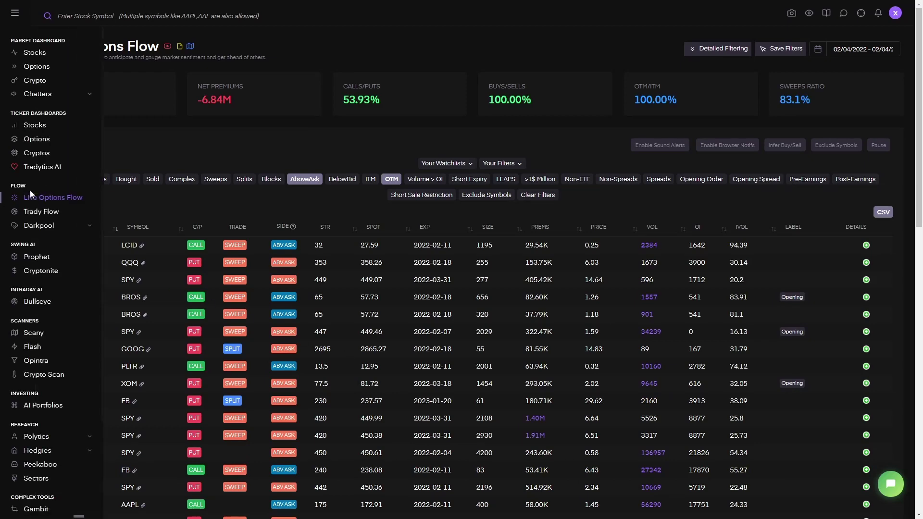
{"action": "left_click", "coordinate": [42, 212]}
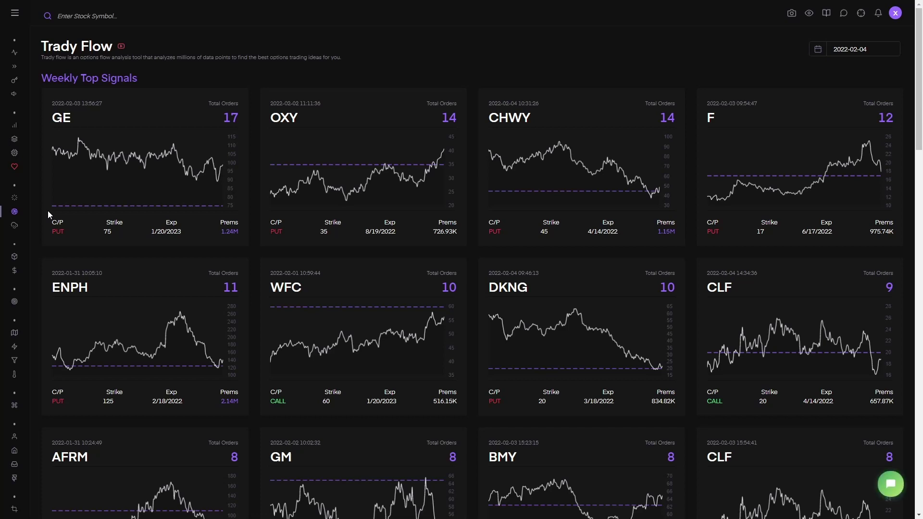
- Examine the GE signal card's timestamp, PUT 75 strike and 1/20/2023 expiry
{"action": "mouse_move", "coordinate": [19, 192]}
{"action": "left_click_drag", "start_coordinate": [103, 104], "coordinate": [47, 103]}
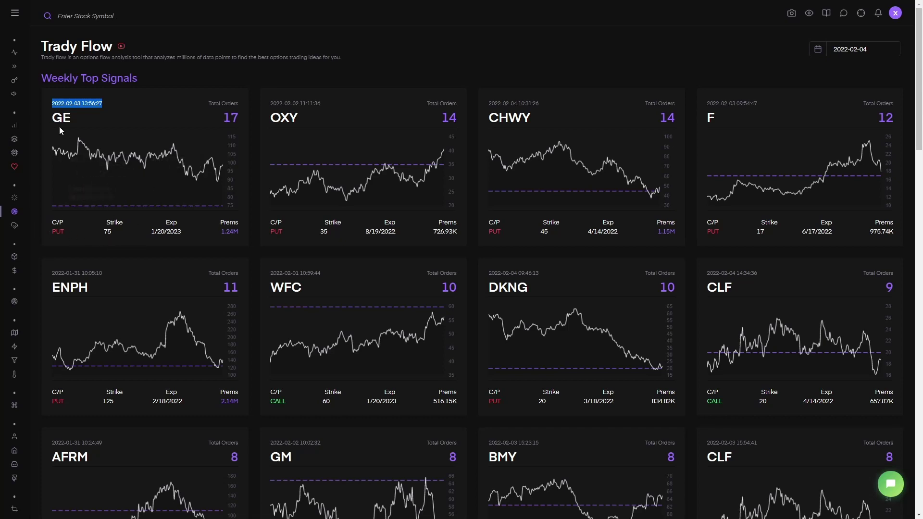
{"action": "left_click", "coordinate": [114, 235]}
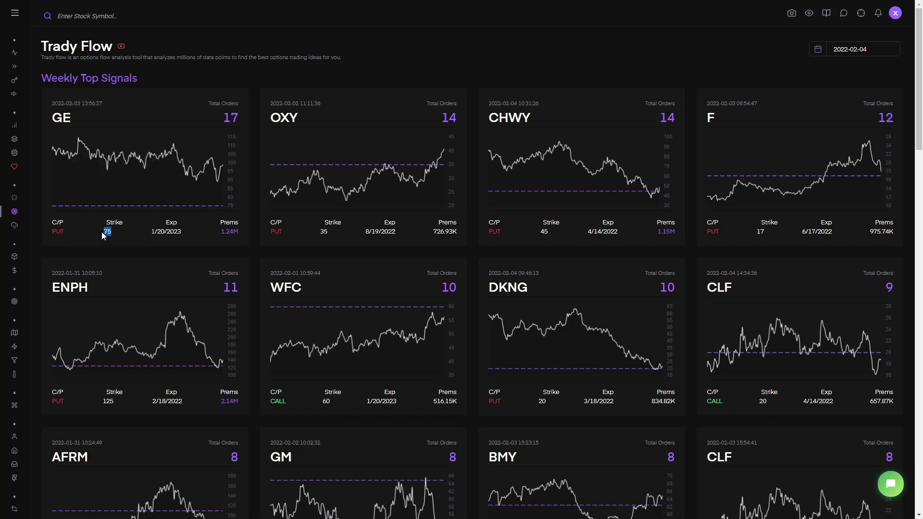
{"action": "left_click_drag", "start_coordinate": [102, 231], "coordinate": [80, 231]}
{"action": "left_click", "coordinate": [80, 231]}
{"action": "left_click", "coordinate": [190, 231]}
{"action": "scroll", "coordinate": [246, 197], "scroll_direction": "down", "scroll_amount": 4}
{"action": "scroll", "coordinate": [247, 195], "scroll_direction": "up", "scroll_amount": 4}
{"action": "mouse_move", "coordinate": [1, 106]}
{"action": "mouse_move", "coordinate": [28, 137]}
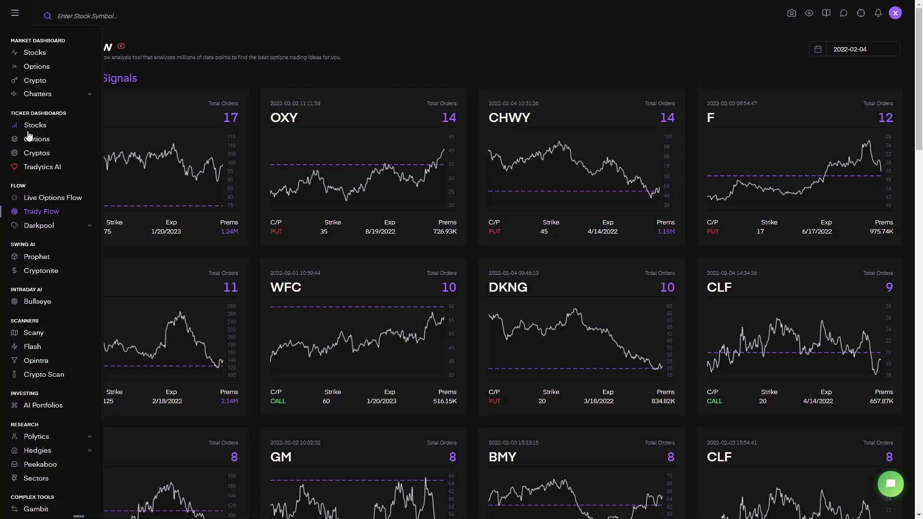
{"action": "mouse_move", "coordinate": [22, 56]}
{"action": "scroll", "coordinate": [69, 403], "scroll_direction": "down", "scroll_amount": 1}
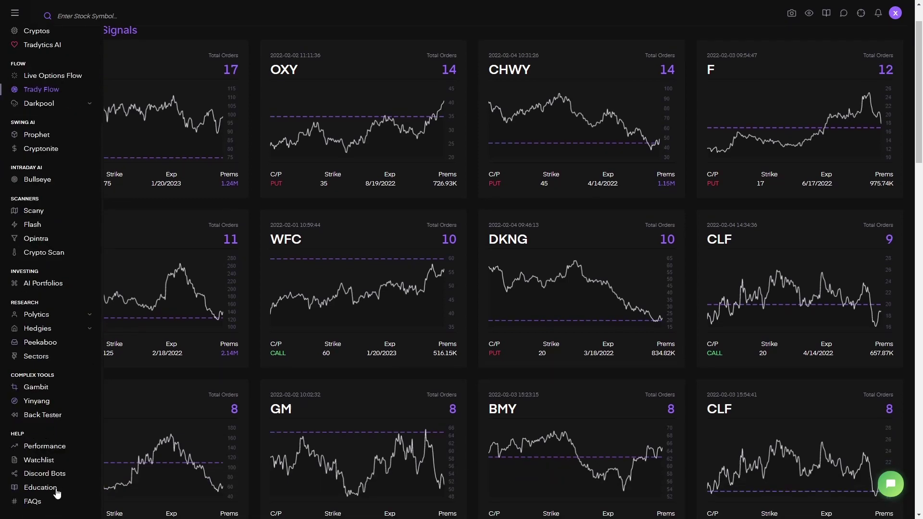
{"action": "left_click", "coordinate": [809, 13]}
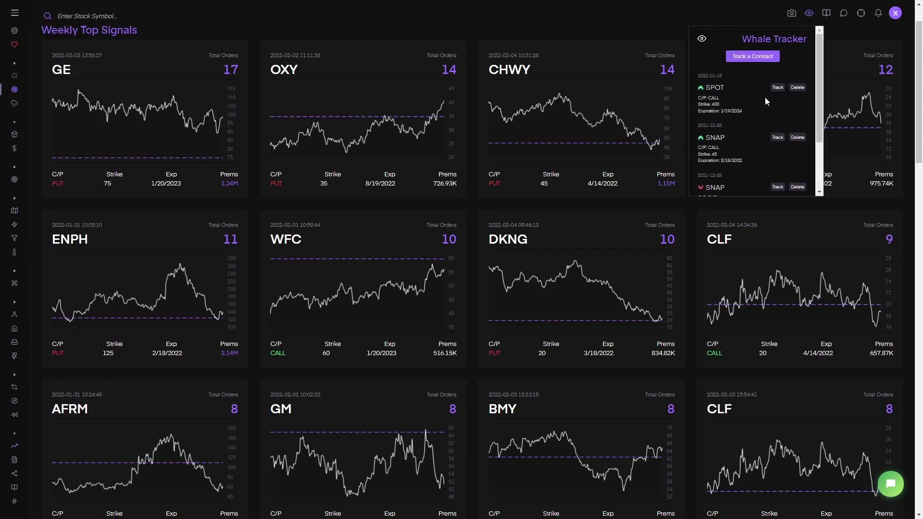
{"action": "left_click", "coordinate": [828, 14]}
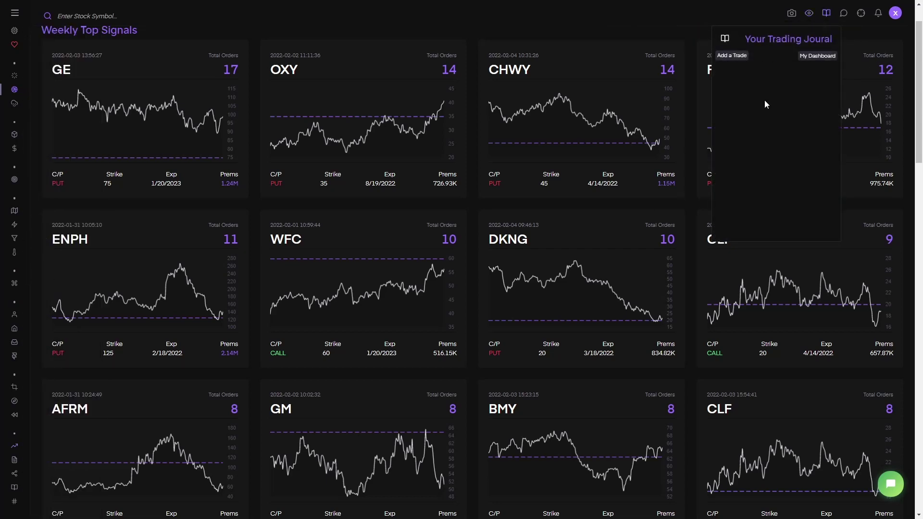
{"action": "left_click", "coordinate": [844, 14]}
{"action": "left_click", "coordinate": [861, 14]}
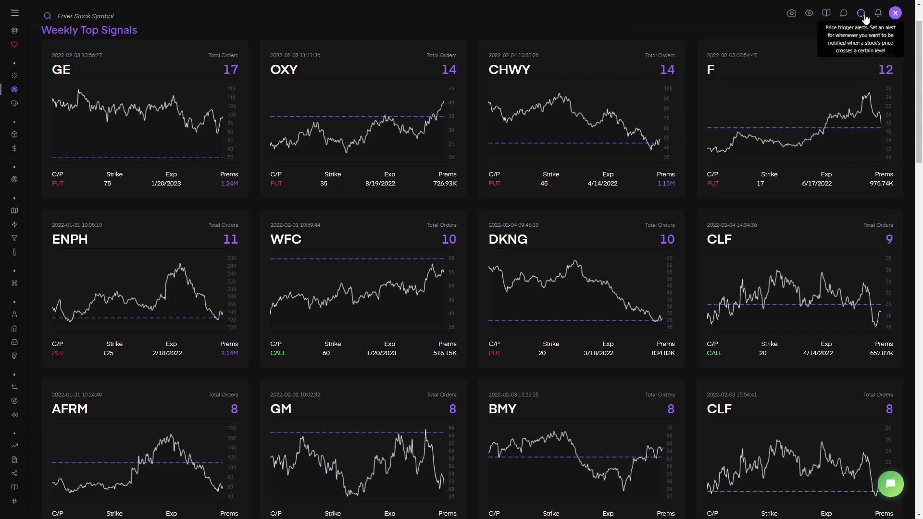
{"action": "left_click", "coordinate": [861, 14]}
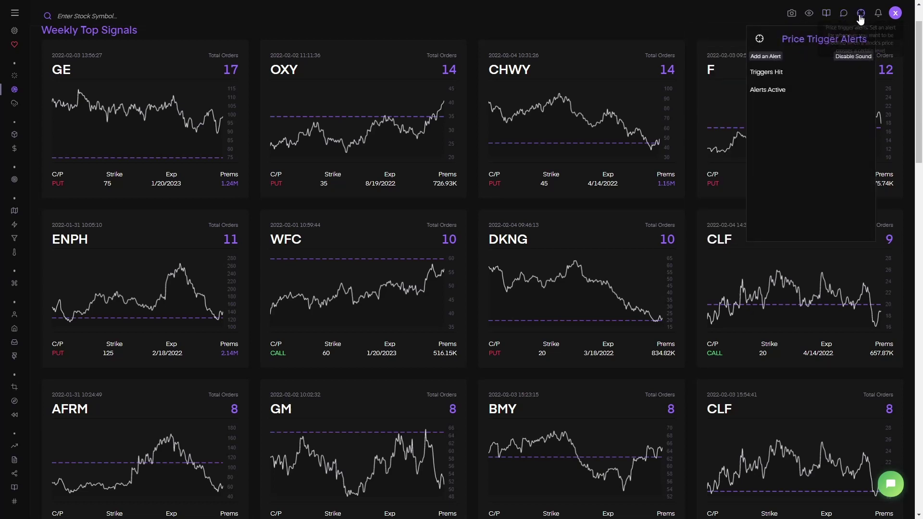
{"action": "left_click", "coordinate": [666, 52]}
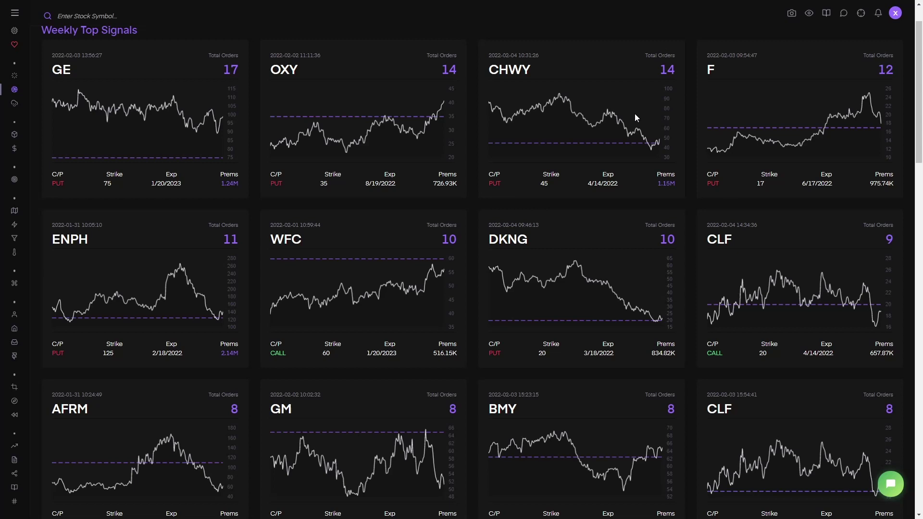